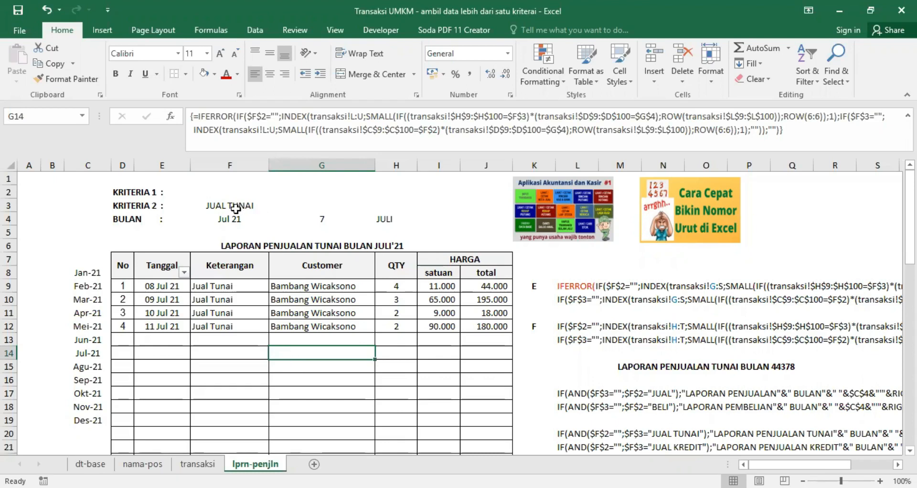
- Review the daily transaction table on the transaksi sheet, and return to the lprn-penjln report sheet
left_click(201, 465)
scroll(334, 320, "up", 1)
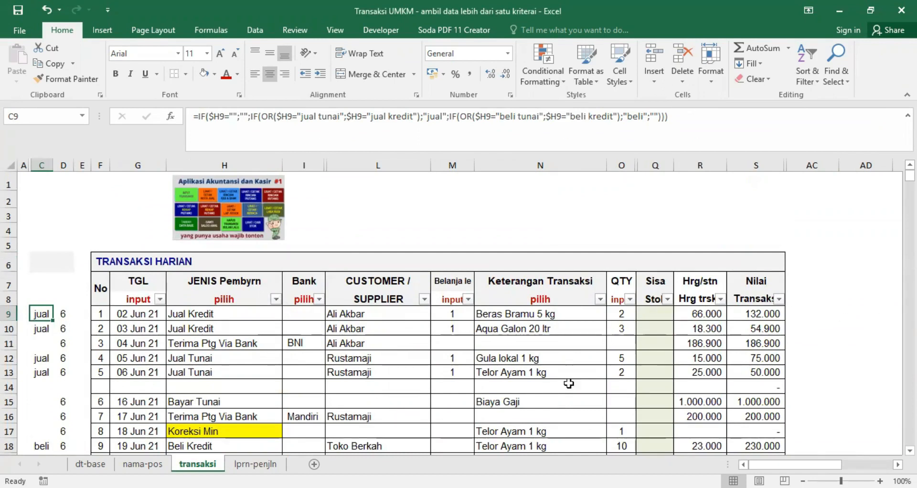
scroll(236, 401, "down", 2)
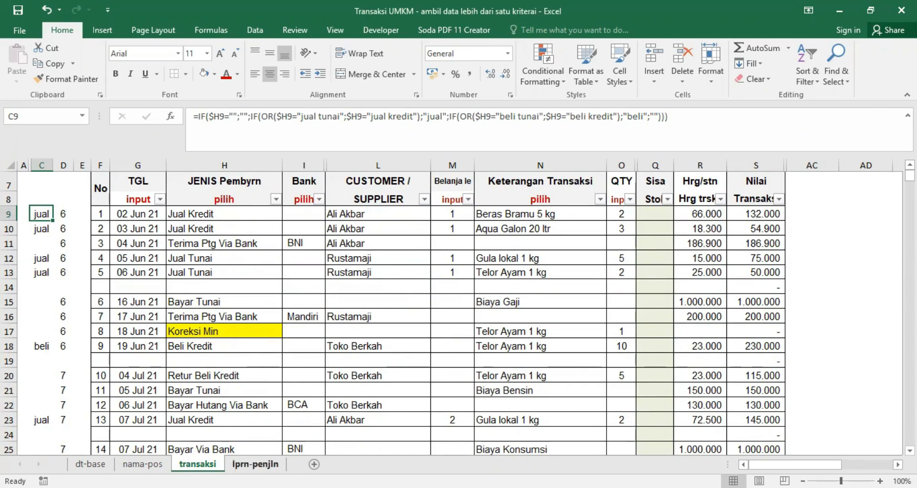
left_click(255, 465)
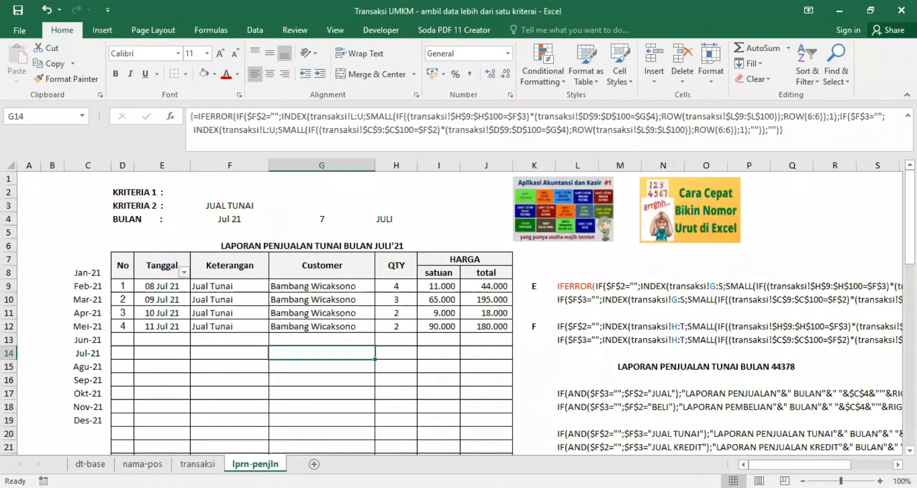
- Try the KRITERIA 2 options JUAL KREDIT, BELI TUNAI and BELI KREDIT one by one in the report
left_click(233, 206)
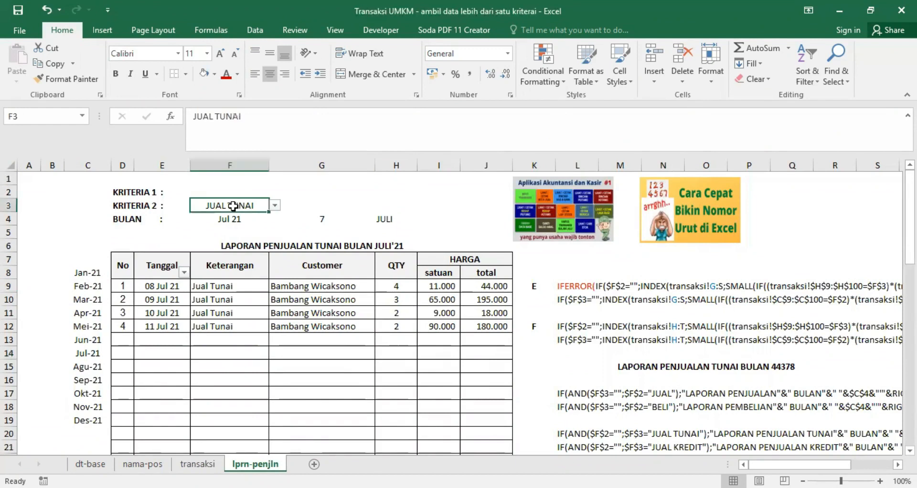
left_click(275, 205)
left_click(249, 218)
left_click(275, 205)
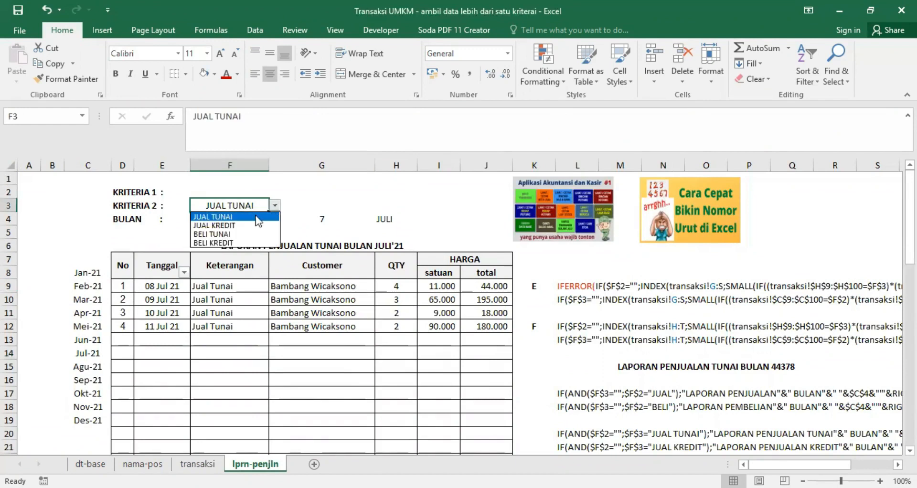
left_click(244, 227)
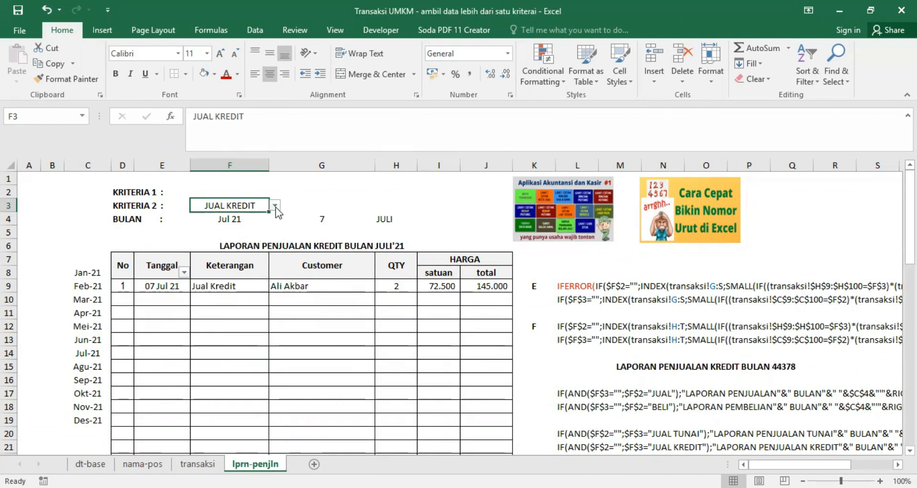
left_click(275, 206)
left_click(248, 234)
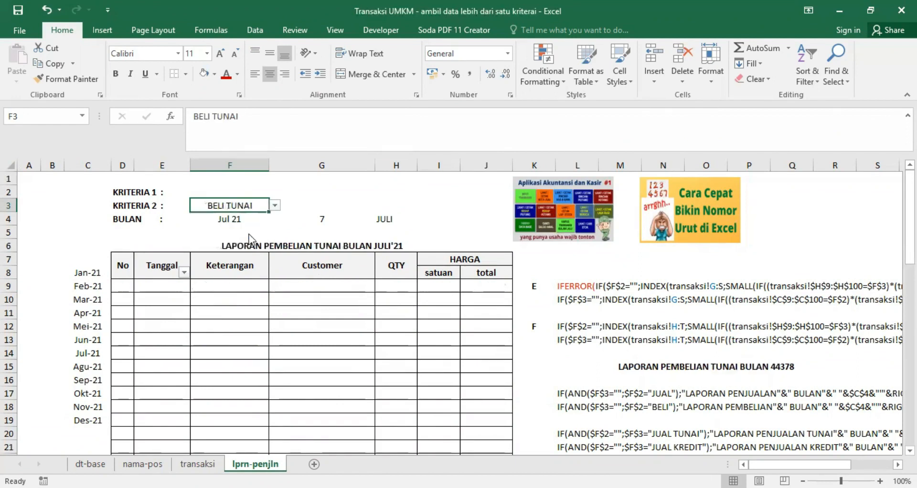
left_click(275, 205)
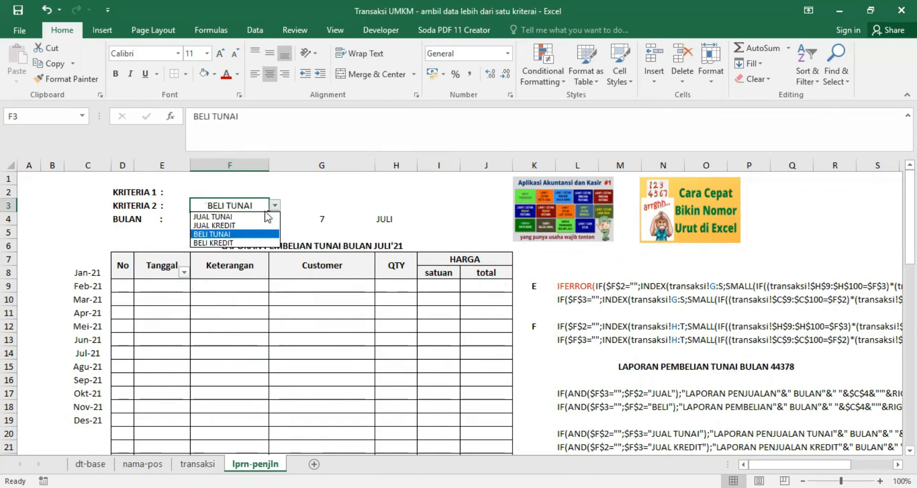
left_click(236, 243)
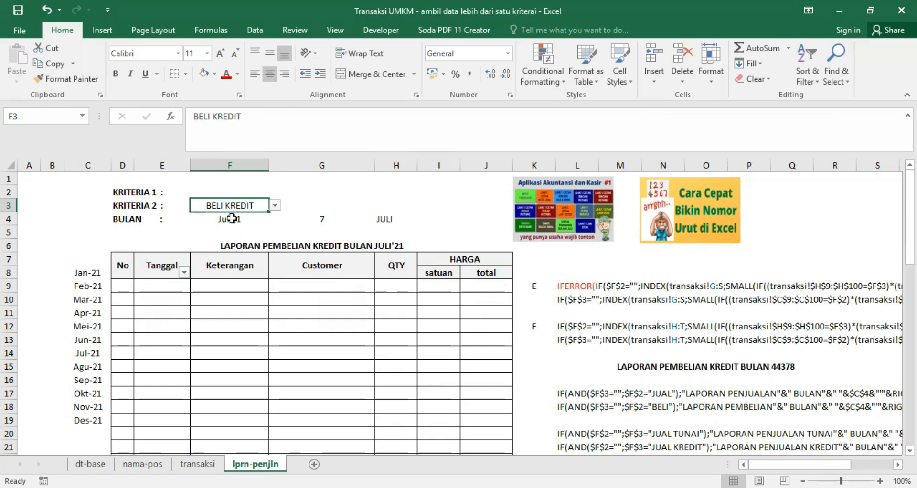
- Set the report's BULAN to Jun-21 and KRITERIA 2 to JUAL TUNAI
left_click(232, 218)
left_click(275, 220)
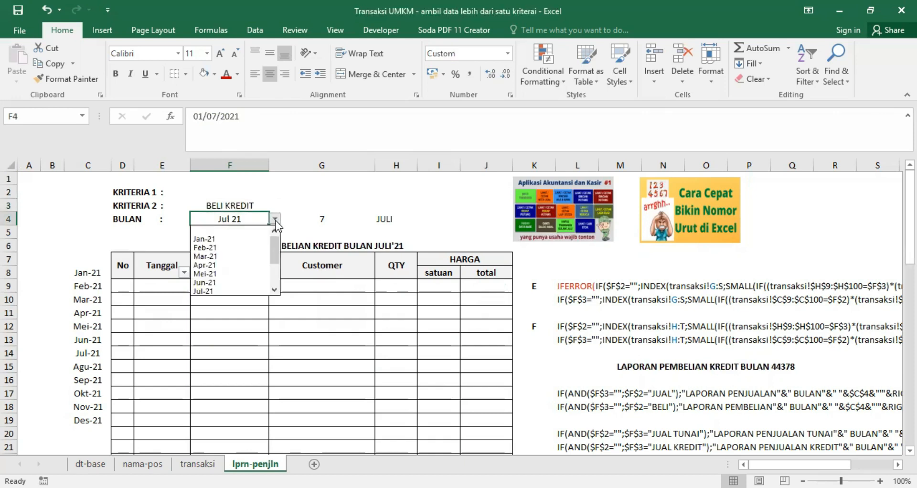
left_click(230, 279)
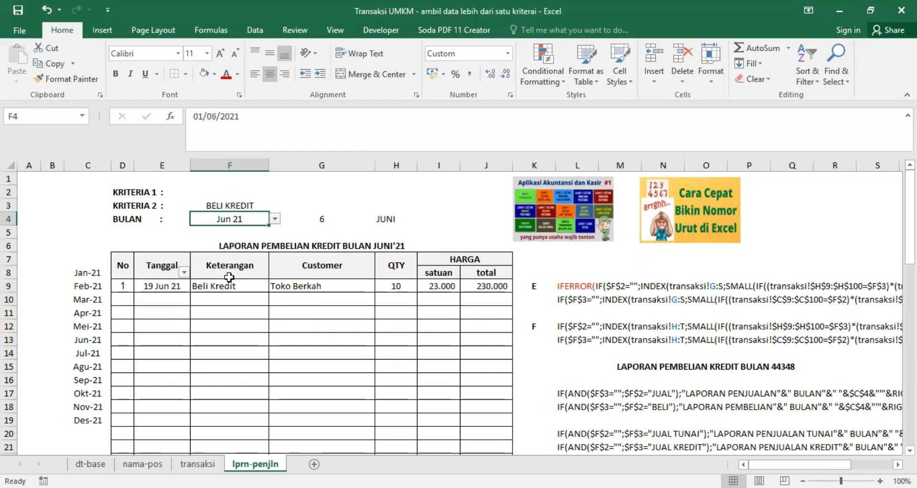
left_click(246, 205)
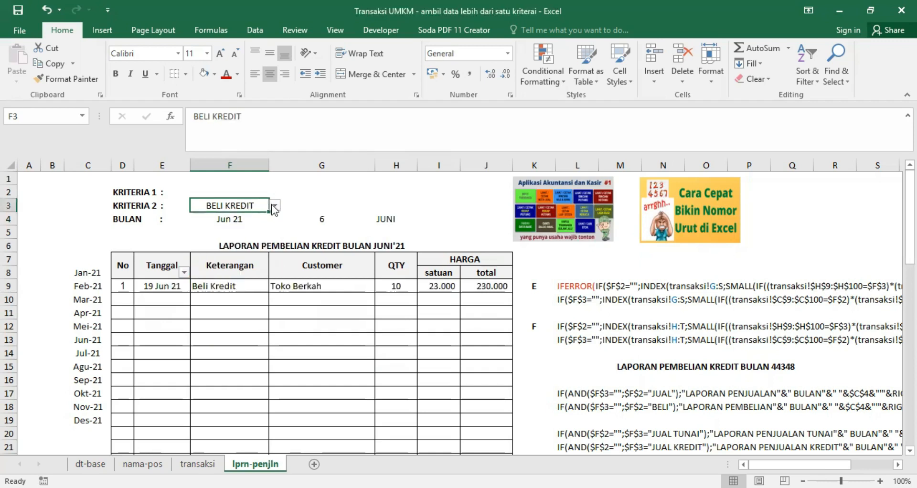
left_click(275, 205)
left_click(238, 232)
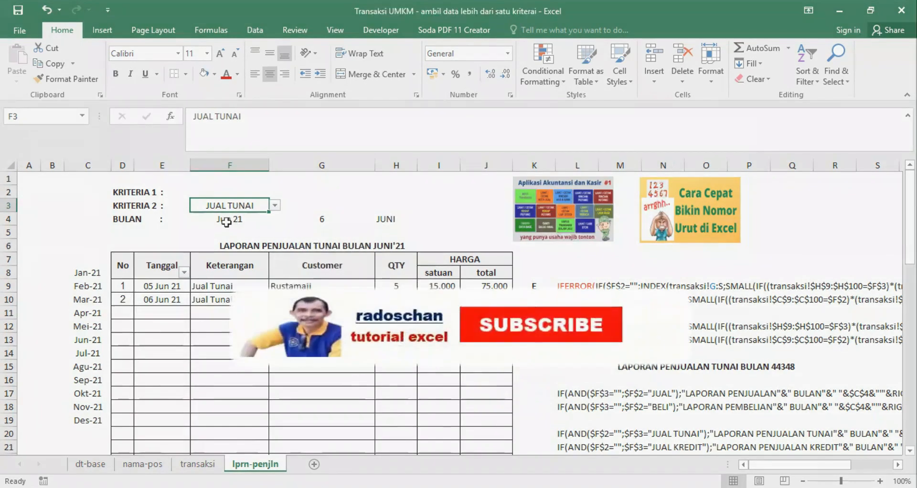
left_click(229, 219)
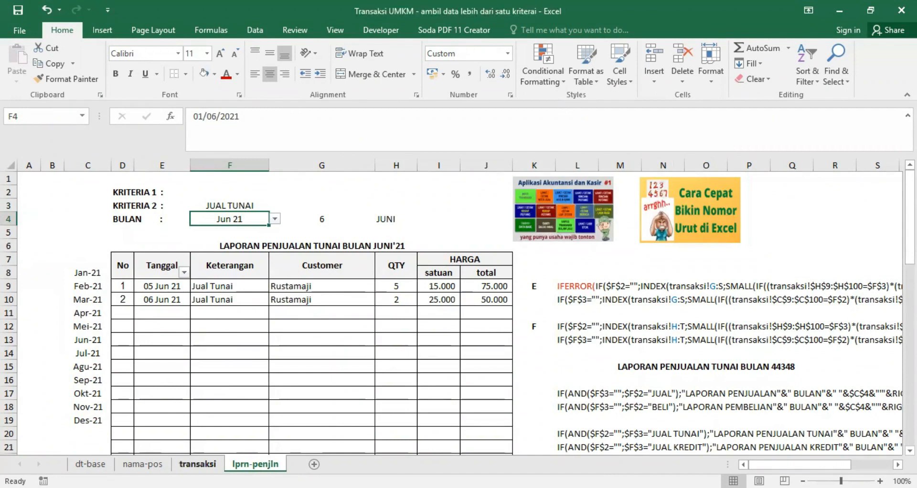
- On the transaksi sheet, examine the June Jual Tunai rows and the MONTH formula in cell D9
left_click(197, 464)
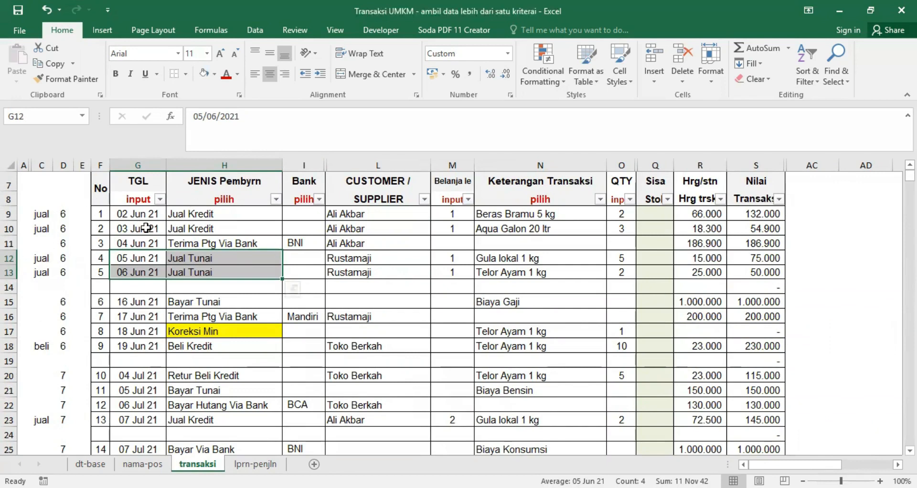
left_click(62, 216)
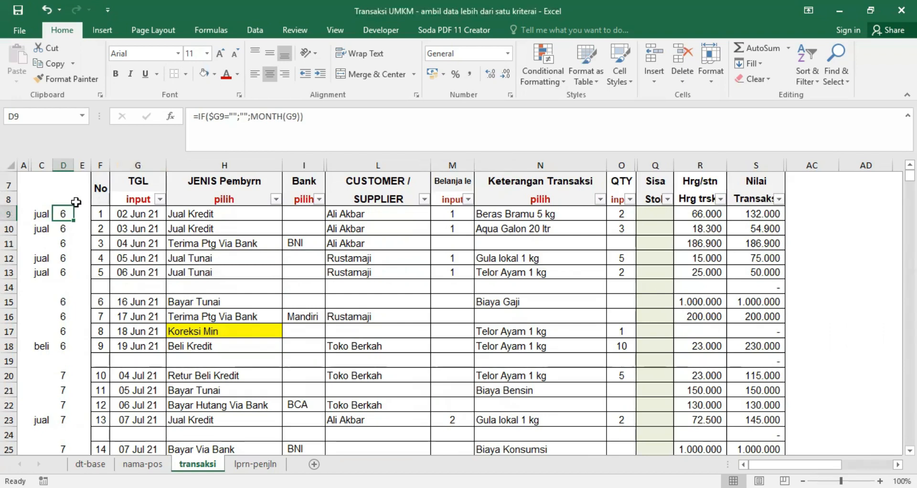
left_click_drag(251, 116, 311, 127)
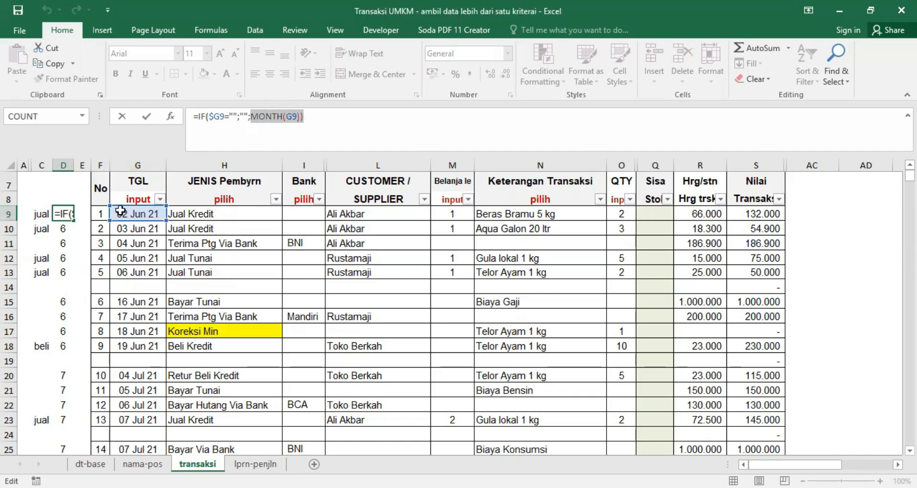
left_click(323, 118)
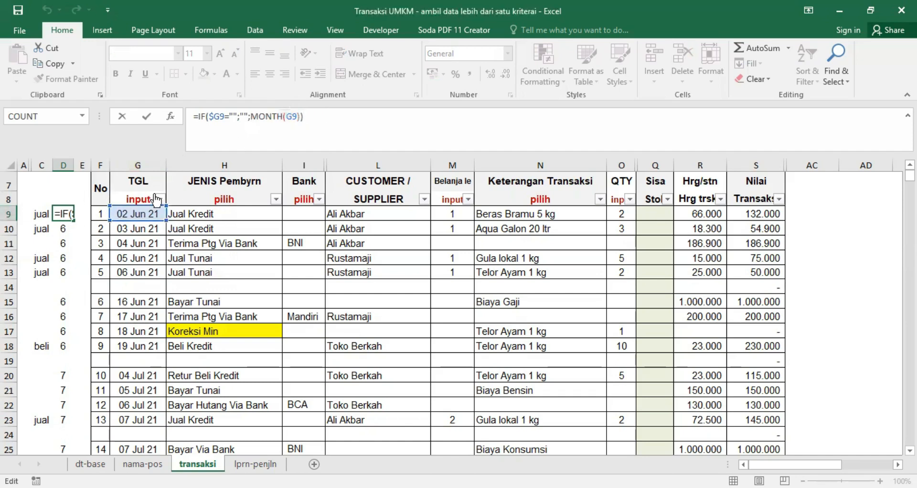
key("ctrl+Return")
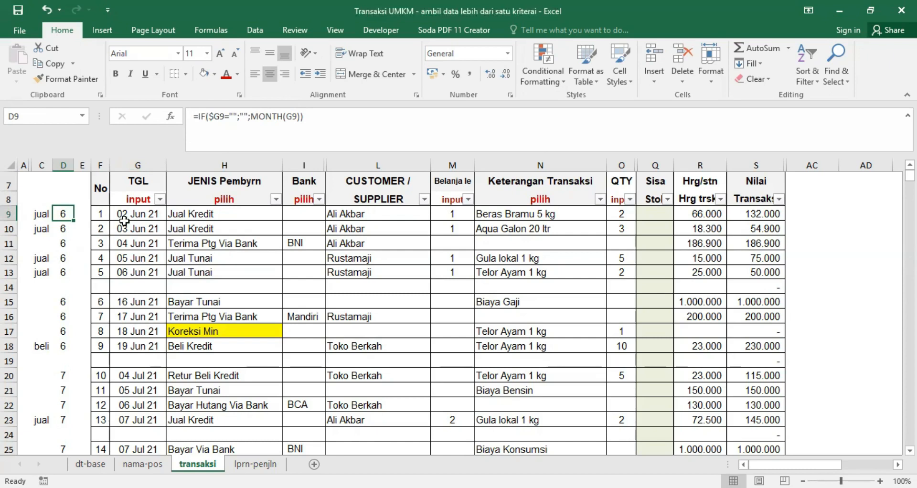
- Examine the IF/OR formula in column C that classifies each transaction as jual or beli
left_click(37, 214)
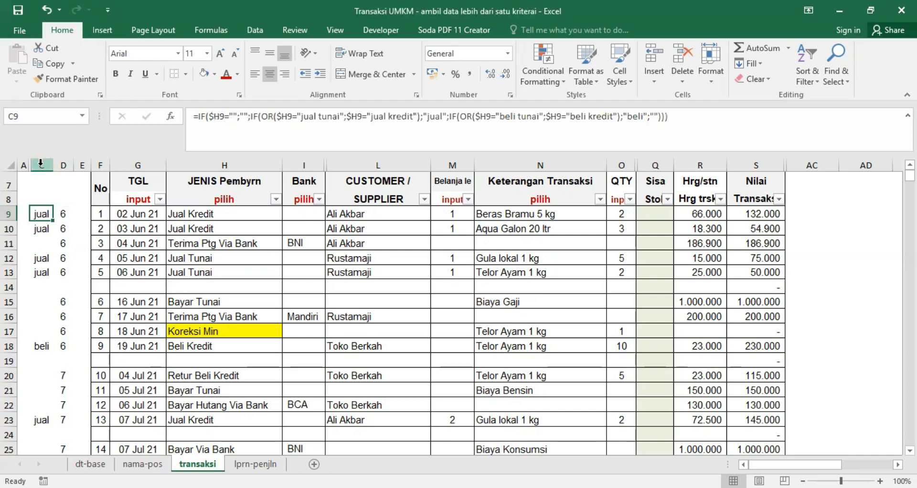
left_click(61, 214)
left_click(42, 214)
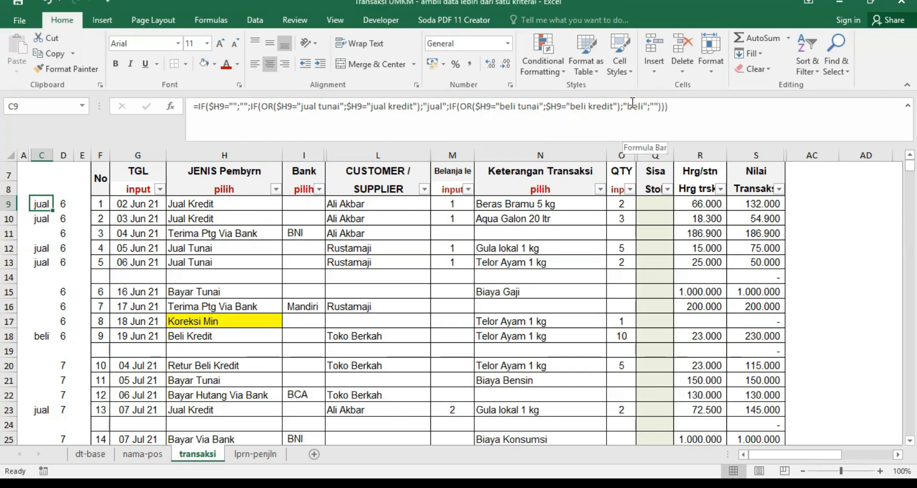
key("Down")
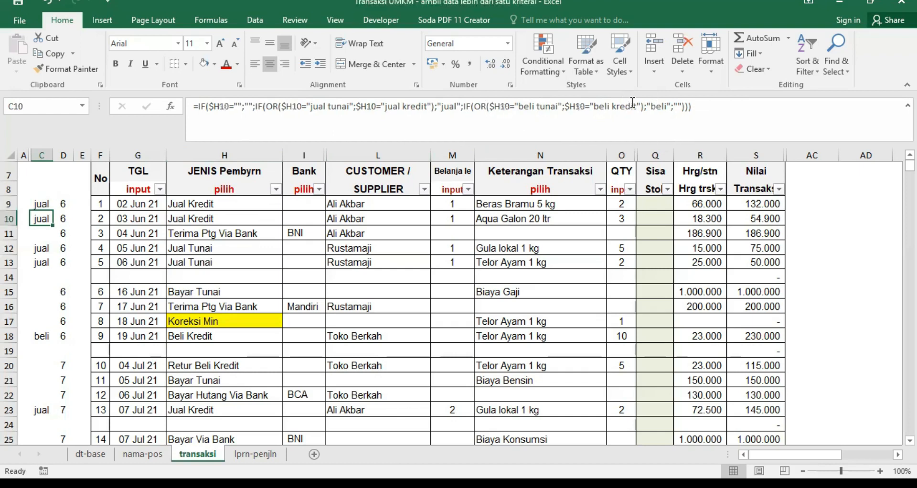
left_click(38, 204)
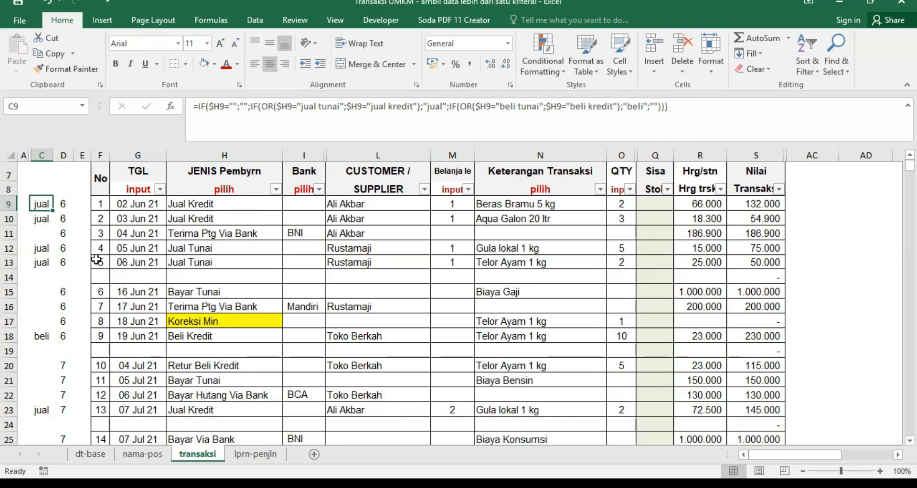
- On the lprn-penjln sheet, set KRITERIA 1 to JUAL and switch it to BELI
left_click(261, 455)
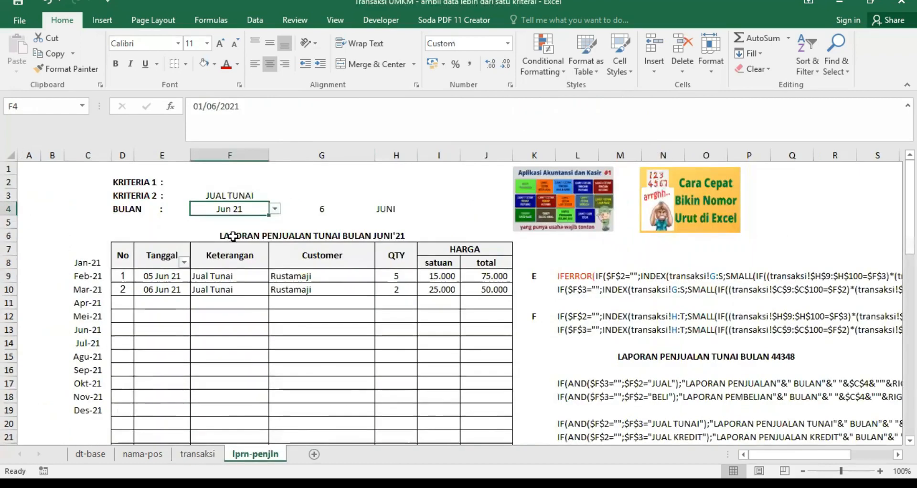
left_click(239, 182)
left_click(277, 182)
key("Down")
key("Return")
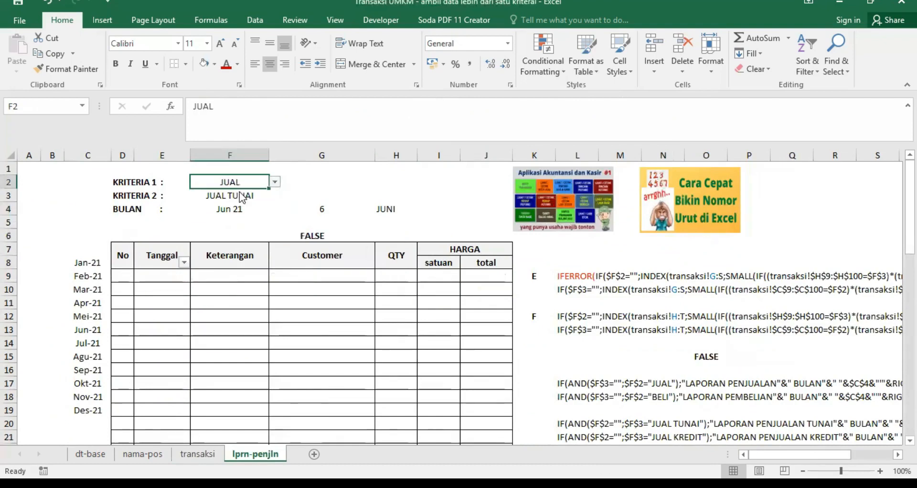
left_click(275, 182)
left_click(236, 201)
- Compare the jual/beli formula in cell C9 of the transaksi sheet with the KRITERIA 1 options in the report
left_click(197, 454)
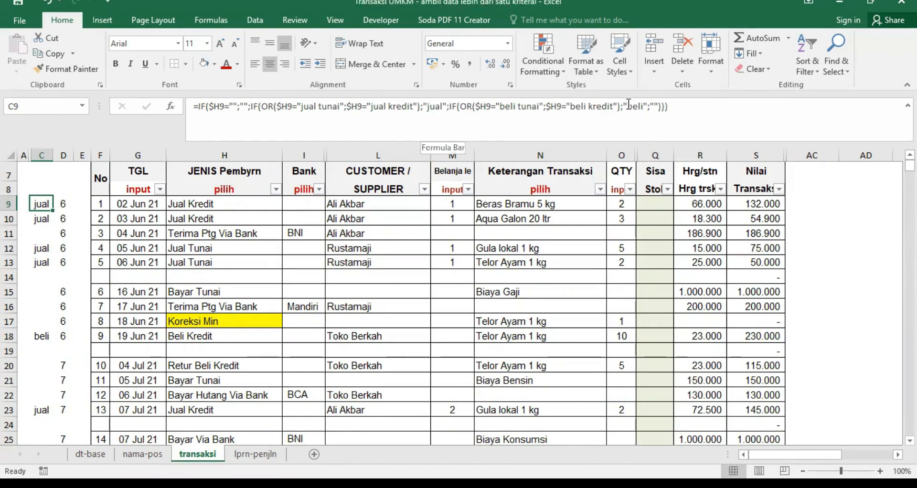
left_click(255, 453)
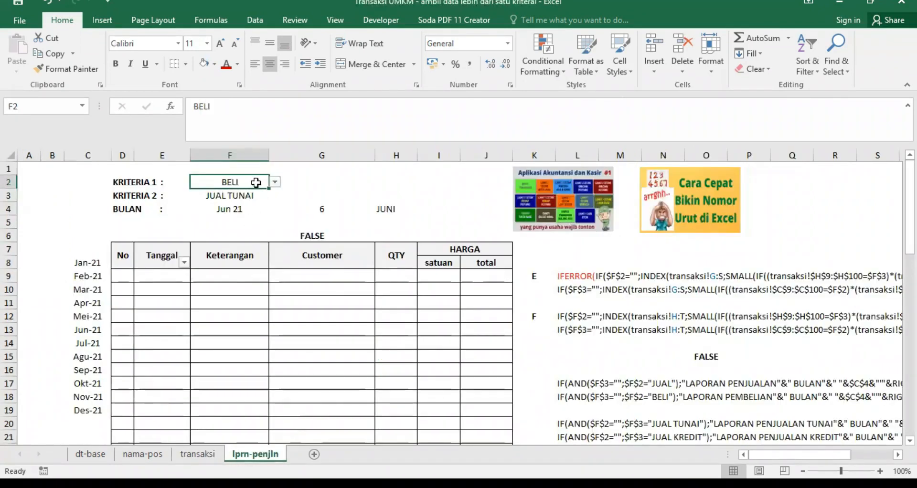
left_click(274, 182)
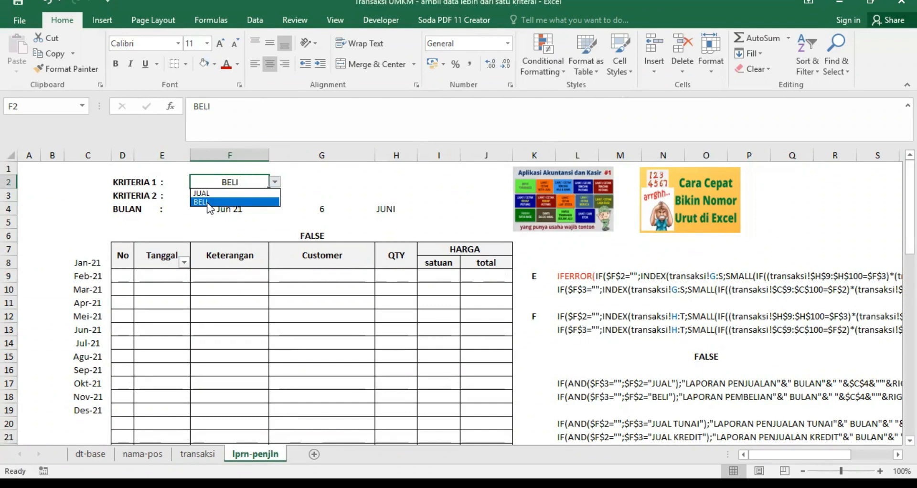
left_click(192, 452)
left_click(196, 453)
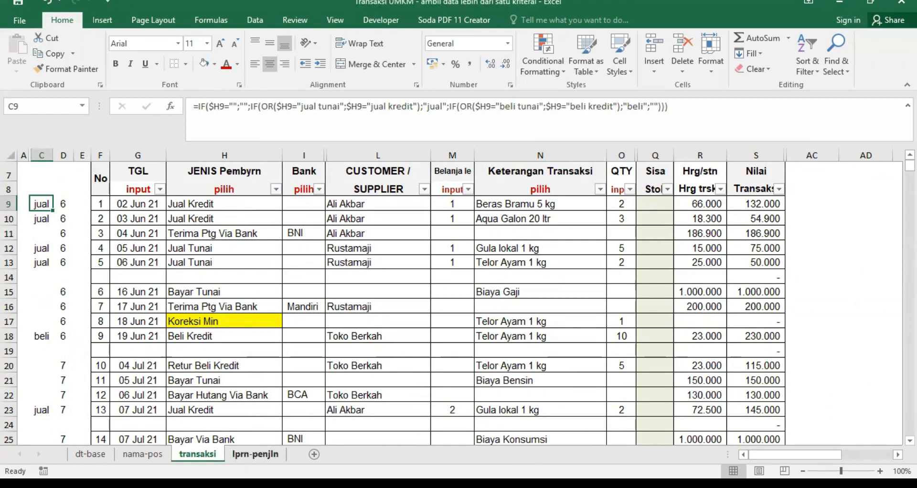
left_click(255, 454)
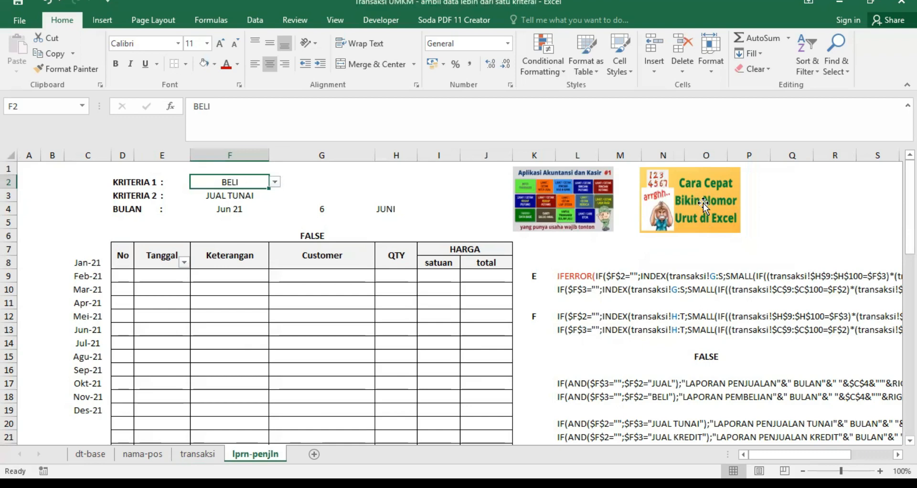
- Examine the Tanggal array formula in cell E9 and its written-out copy starting in cell L9
left_click(152, 275)
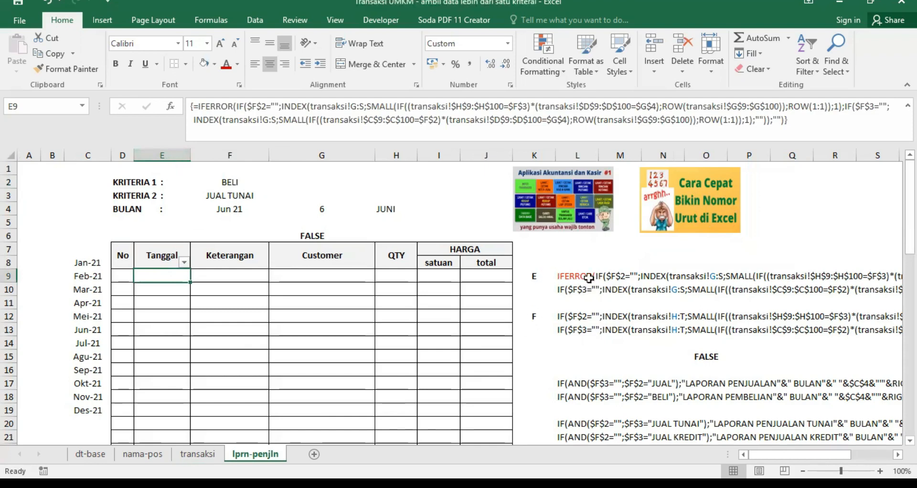
left_click_drag(798, 454, 840, 455)
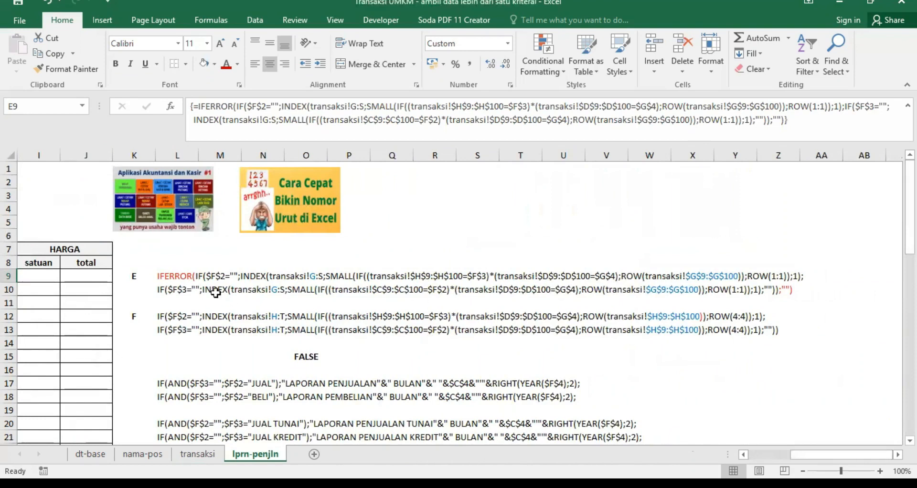
left_click(171, 276)
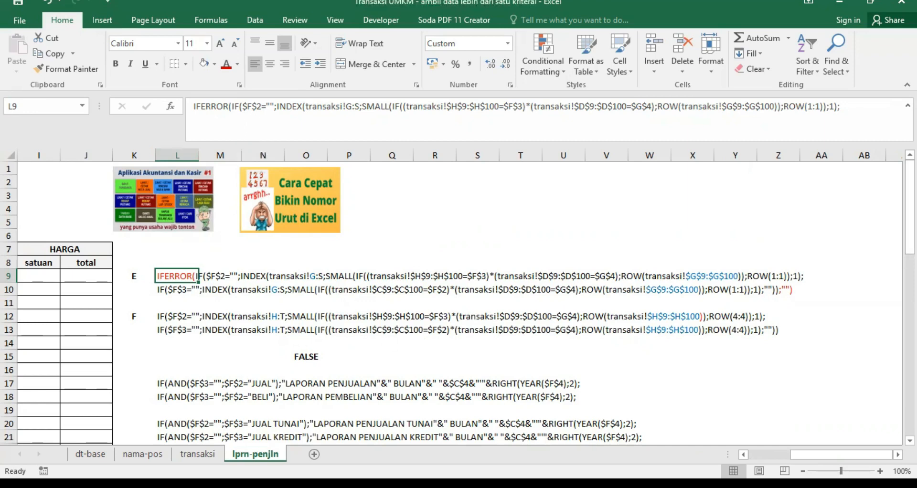
left_click_drag(840, 454, 795, 454)
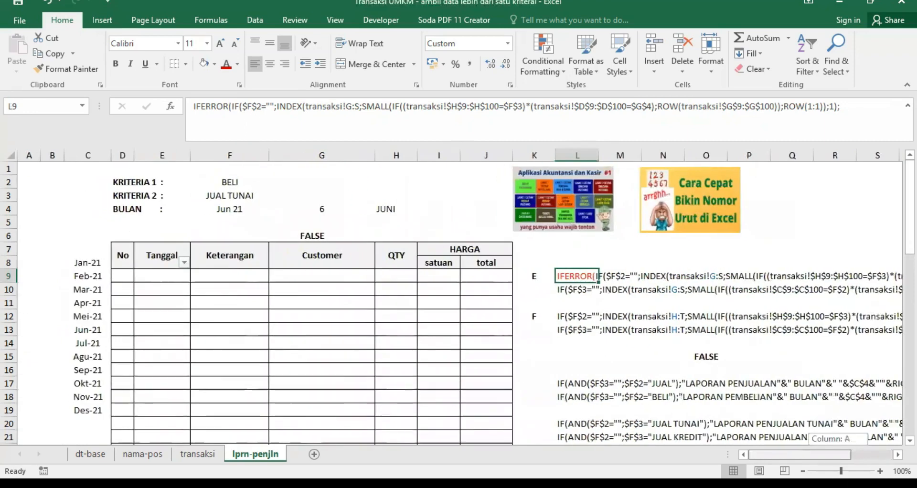
left_click(168, 276)
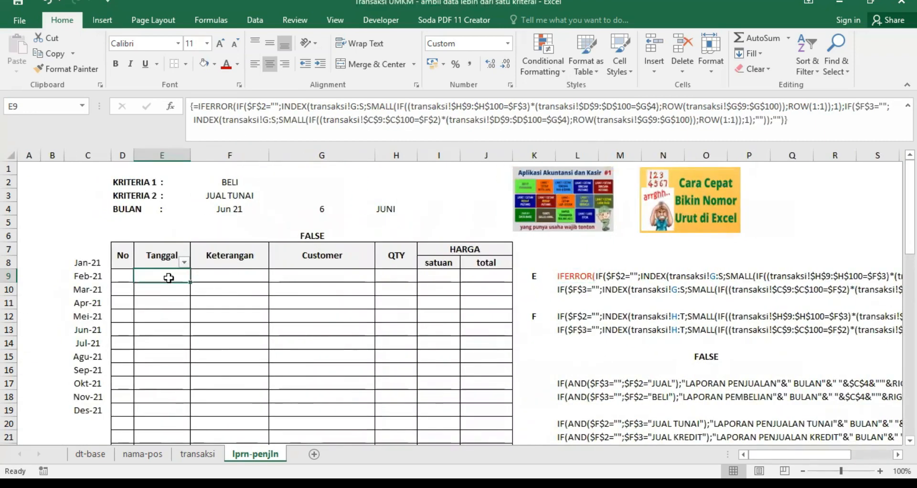
- Remove the IFERROR wrapper and its empty-text fallback from the Tanggal formula in cell E9, re-entering it as an array formula
left_click(198, 104)
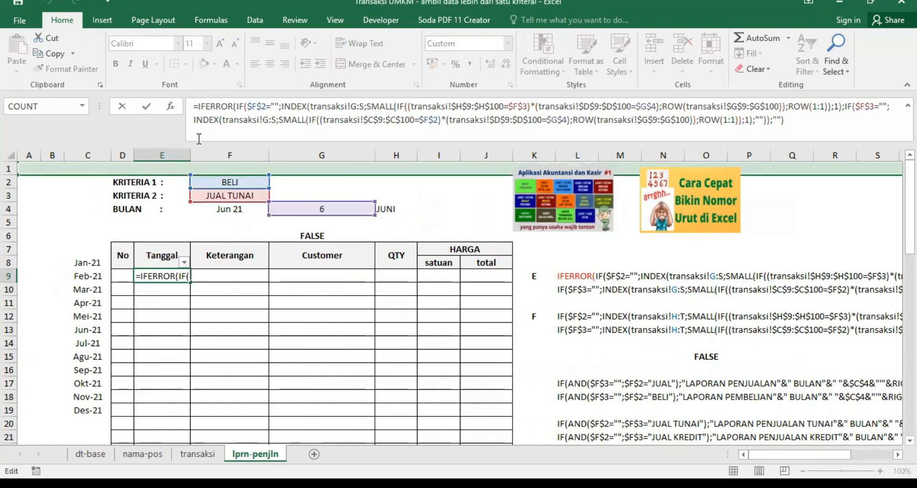
key("Delete")
key("Delete")
key("Delete")
key("Delete")
key("Delete")
key("Delete")
key("Delete")
key("Delete")
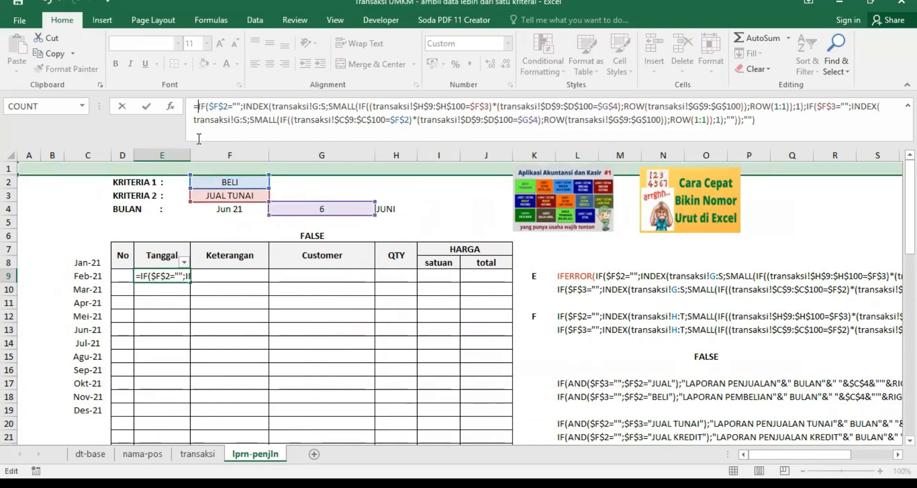
left_click(776, 120)
key("BackSpace")
key("BackSpace")
key("BackSpace")
key("BackSpace")
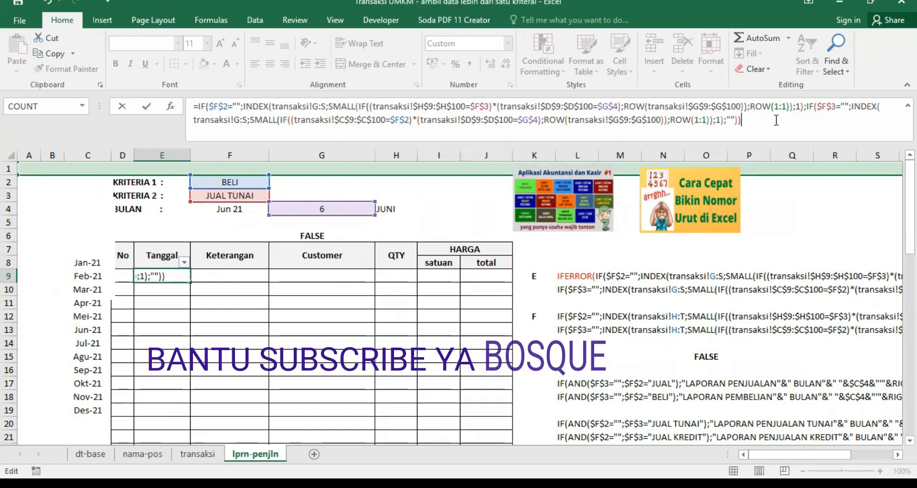
key("ctrl+shift+Return")
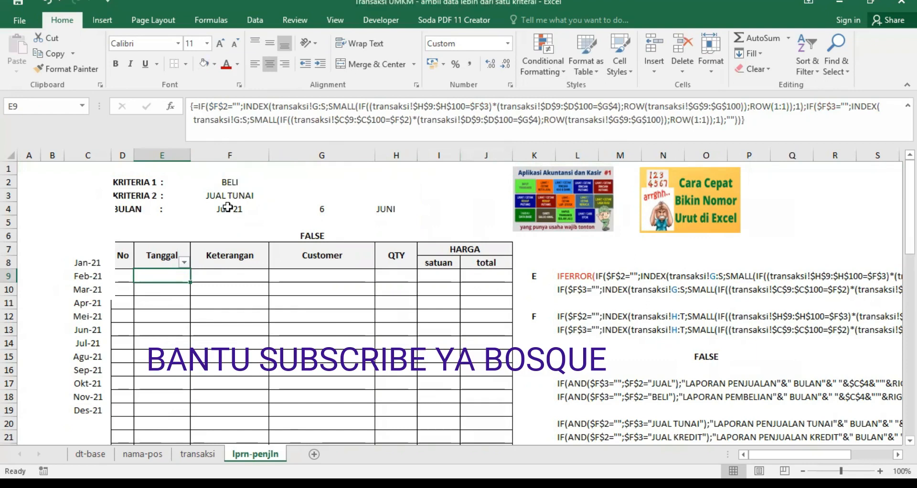
- Clear KRITERIA 1 in cell F2, leaving JUAL TUNAI as the report's only transaction-type criterion
left_click(244, 182)
left_click(274, 183)
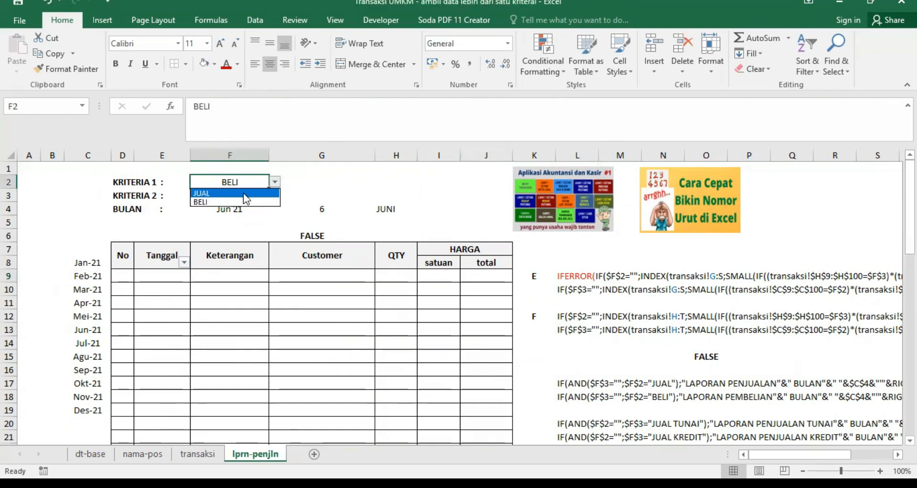
left_click(312, 197)
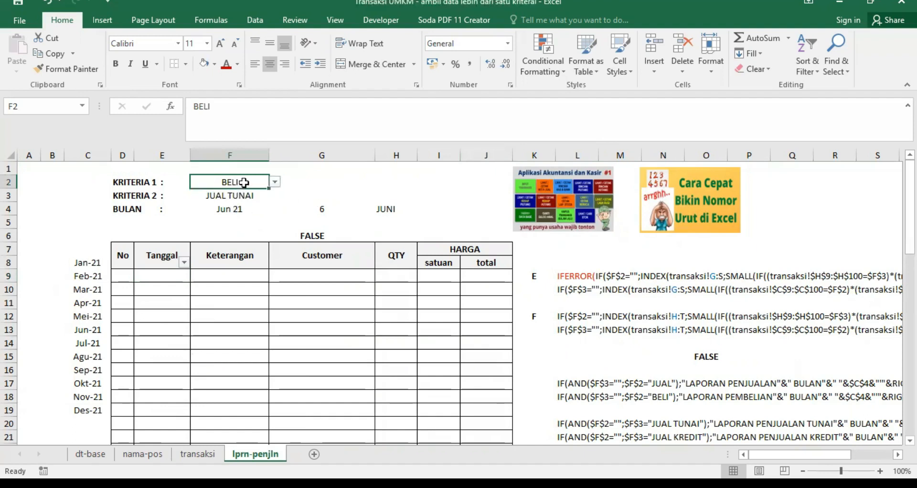
key("Delete")
left_click(228, 195)
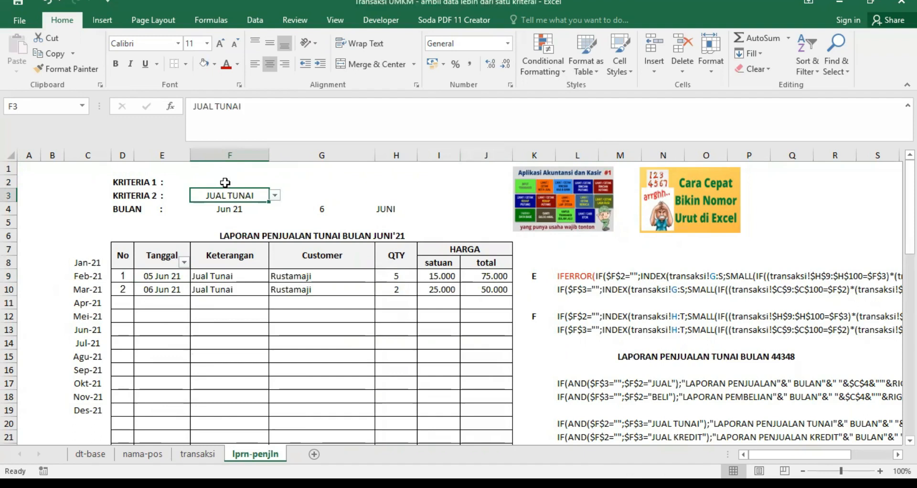
left_click(225, 182)
left_click(223, 195)
- Try BELI and JUAL in KRITERIA 1 alongside JUAL TUNAI in KRITERIA 2, and clear KRITERIA 1 again
left_click(228, 180)
left_click(275, 182)
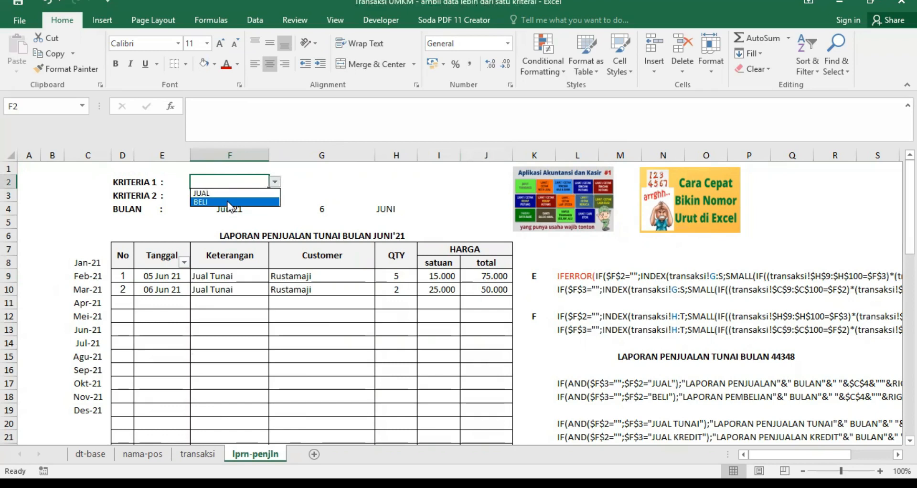
left_click(228, 203)
left_click(275, 183)
left_click(244, 190)
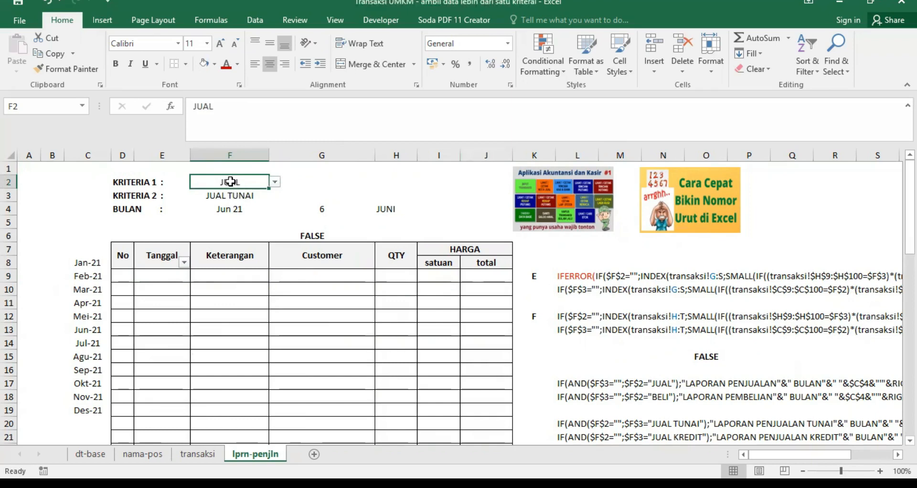
key("Delete")
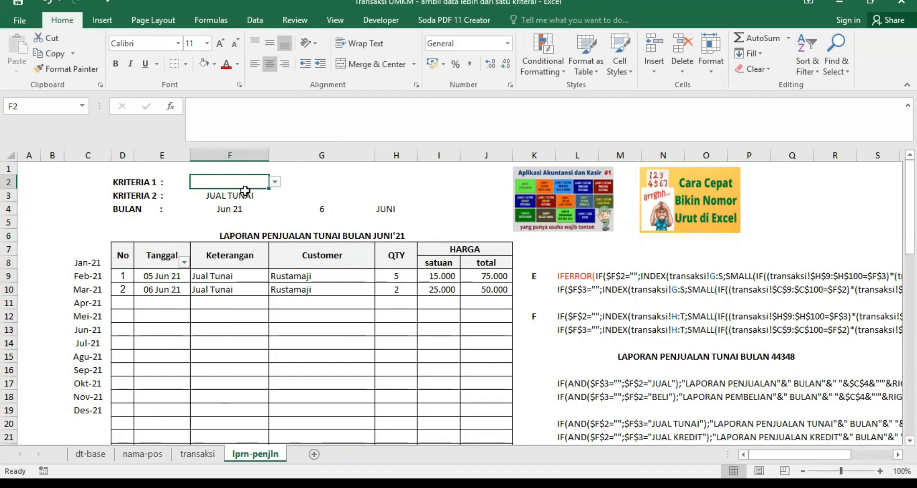
left_click(216, 196)
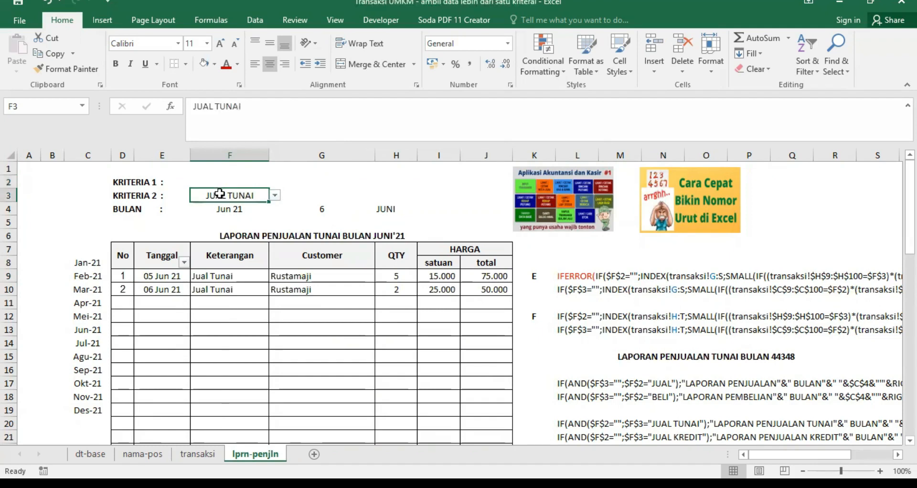
- Compare the INDEX range transaksi!G:S in cell E9's formula with columns G to S of the transaksi sheet
left_click(153, 276)
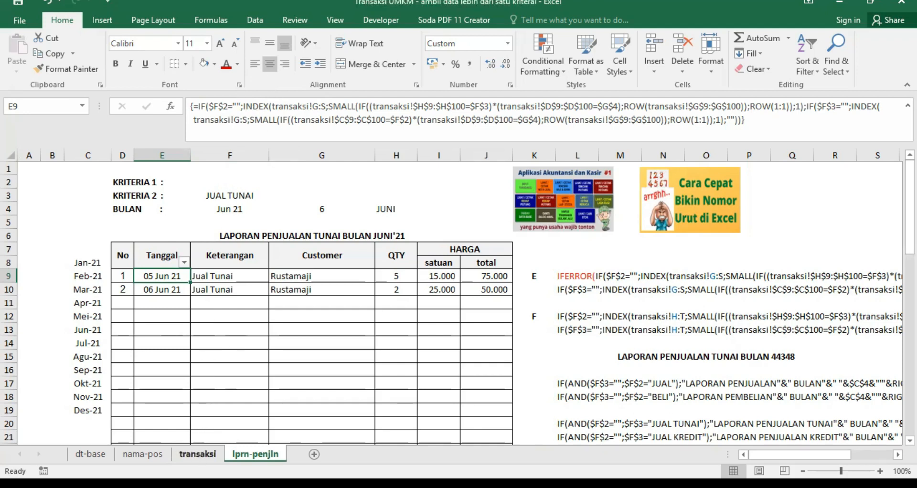
left_click(197, 454)
scroll(144, 230, "up", 2)
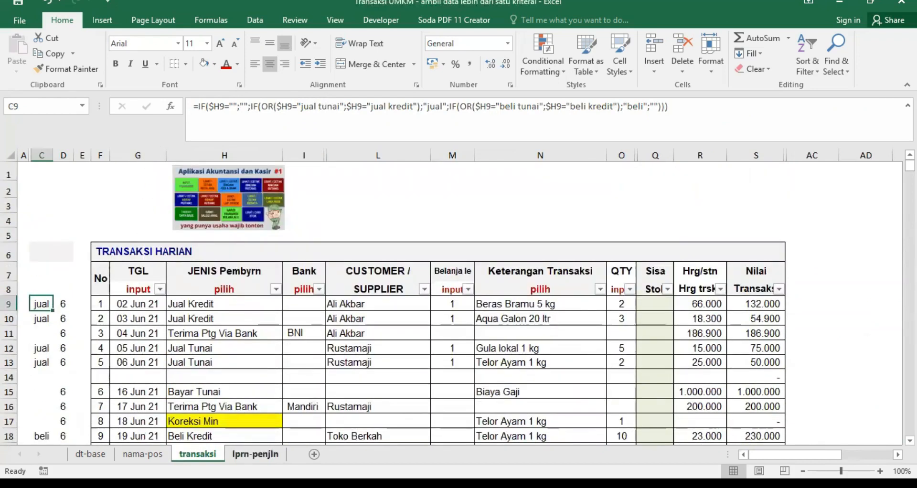
left_click(255, 454)
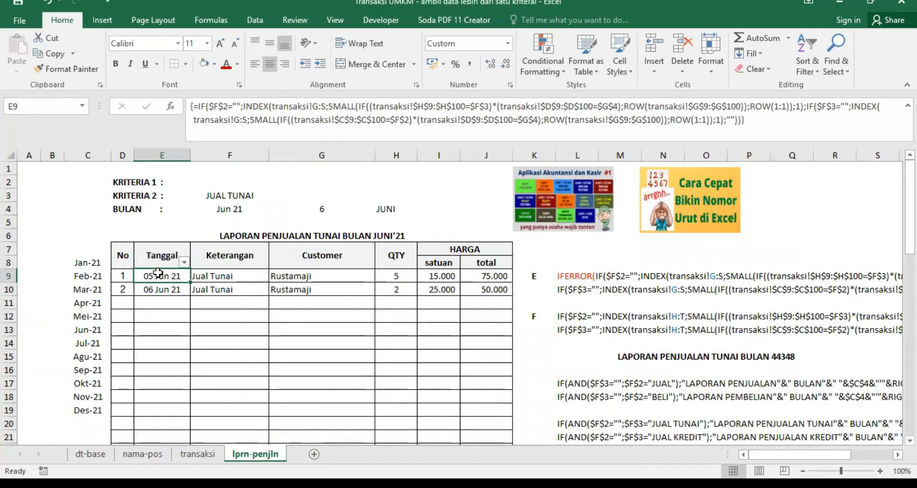
left_click(197, 454)
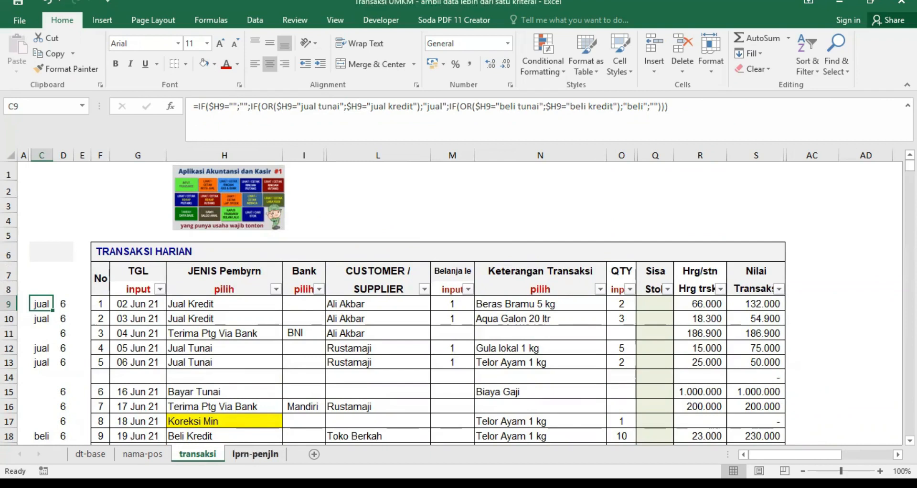
left_click(255, 454)
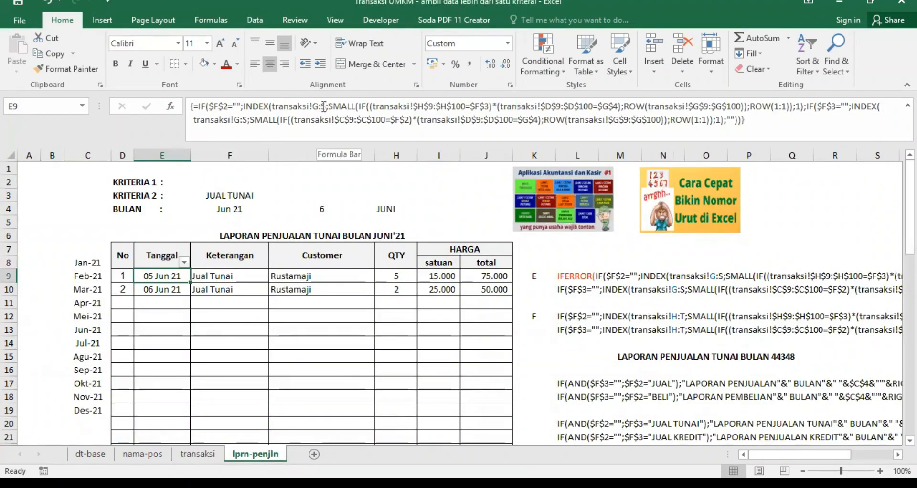
left_click(197, 454)
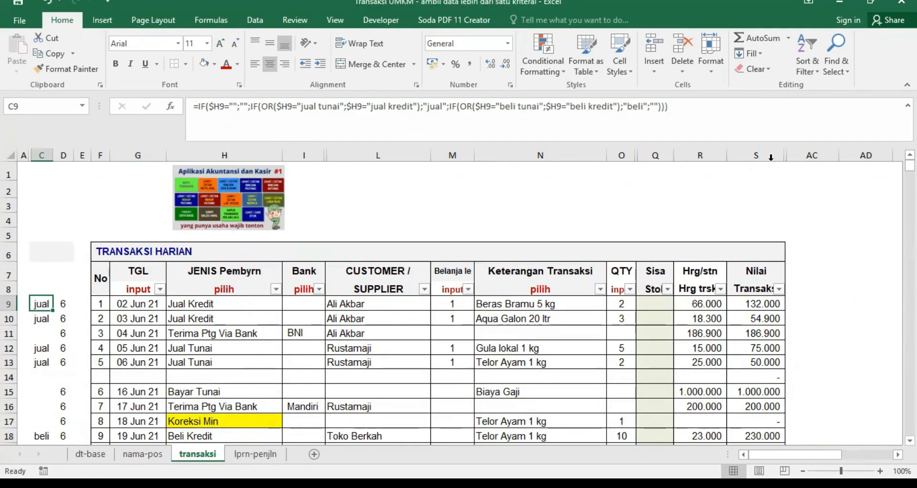
left_click(256, 454)
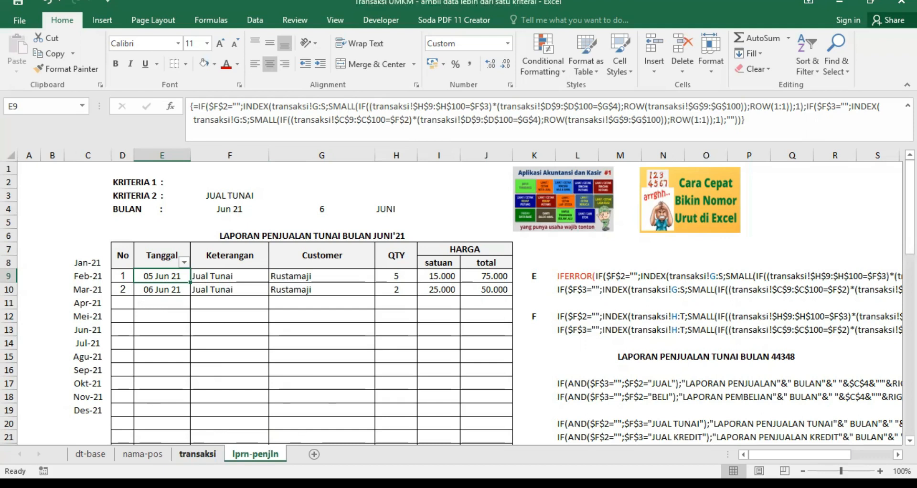
- Examine the JENIS Pembyrn entries from cell H9 down on the transaksi sheet, which the report formula matches against KRITERIA 2
key("ctrl+Page_Up")
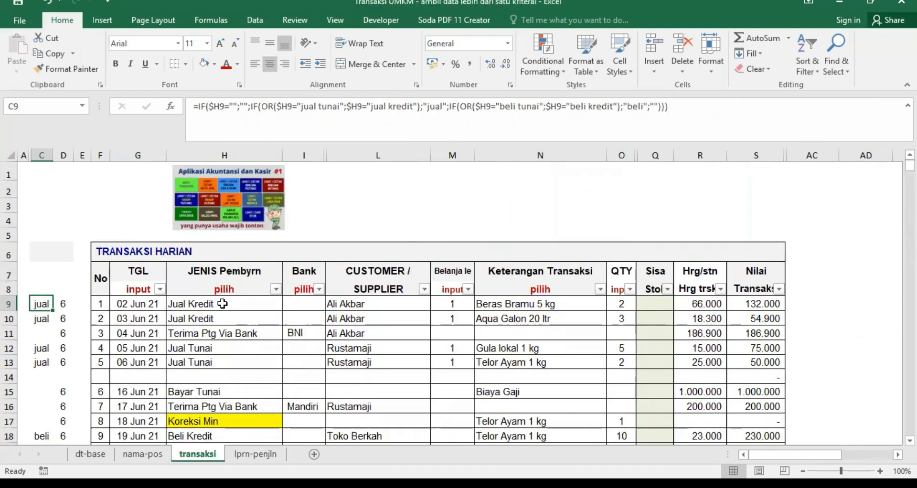
left_click_drag(223, 304, 203, 440)
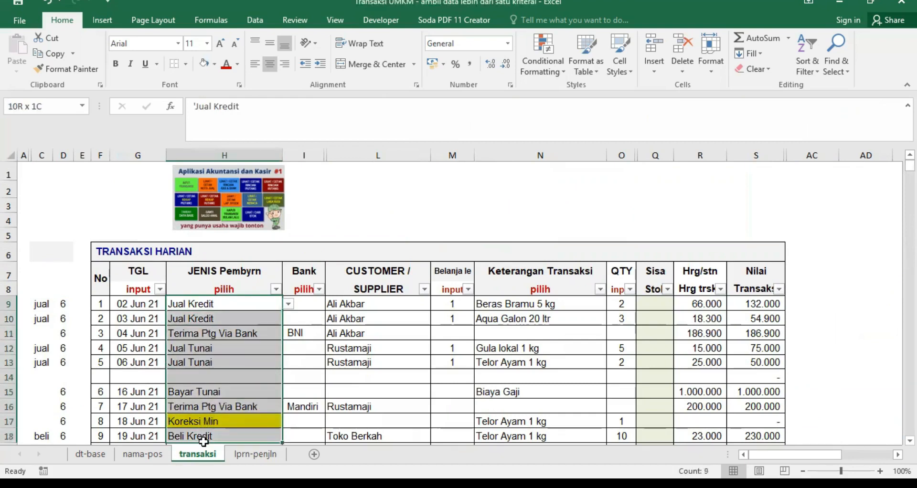
left_click(256, 454)
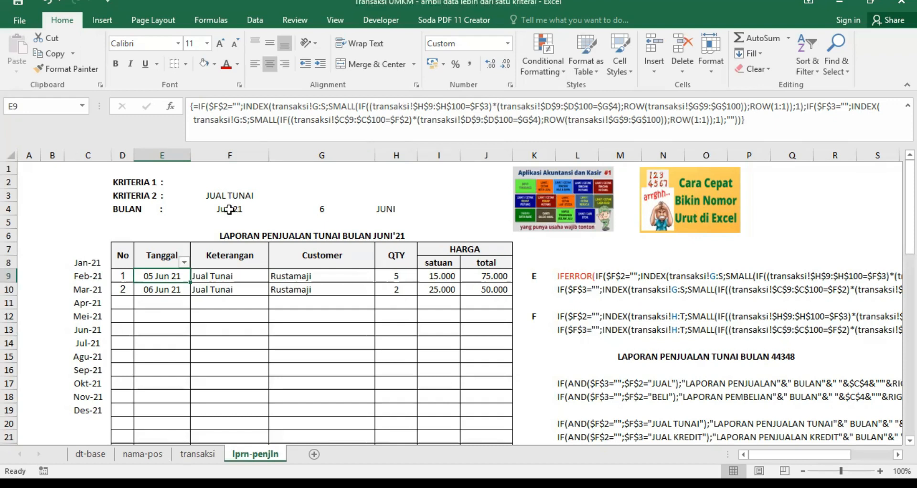
- Compare the MONTH formula in cell G4 of the report with the month numbers in column D of the transaksi sheet
left_click(322, 208)
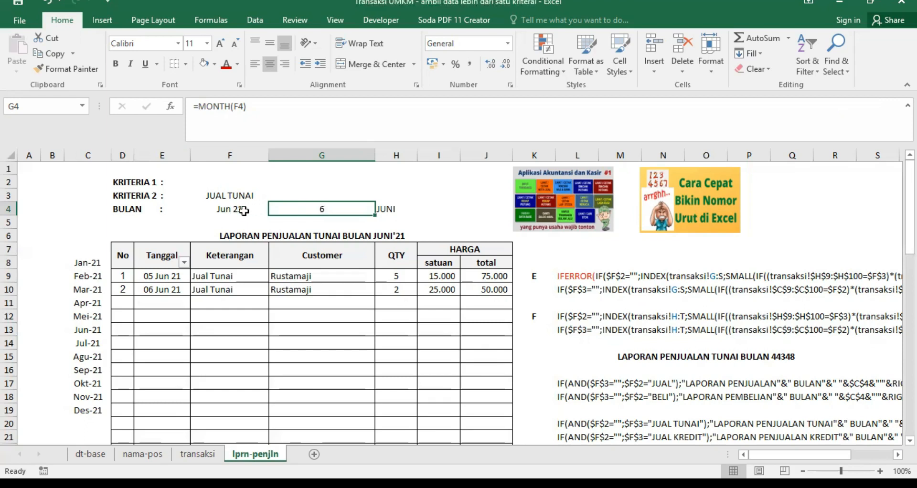
left_click(230, 208)
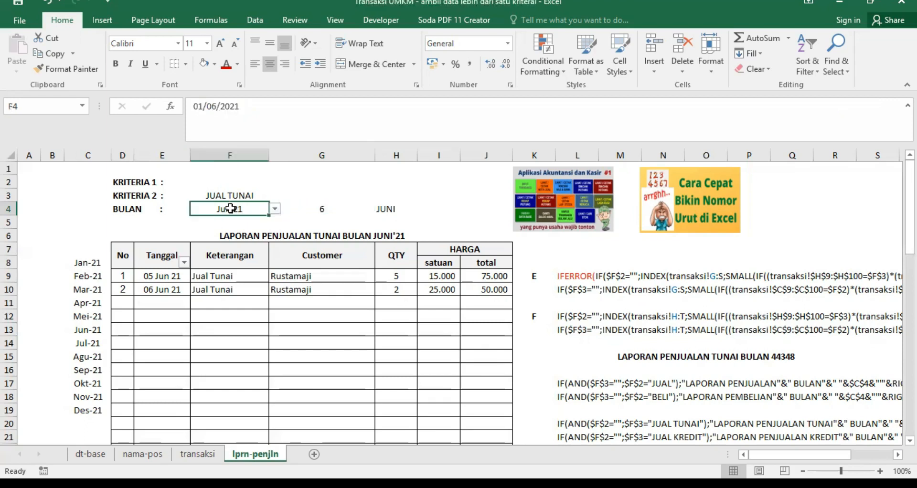
left_click(145, 276)
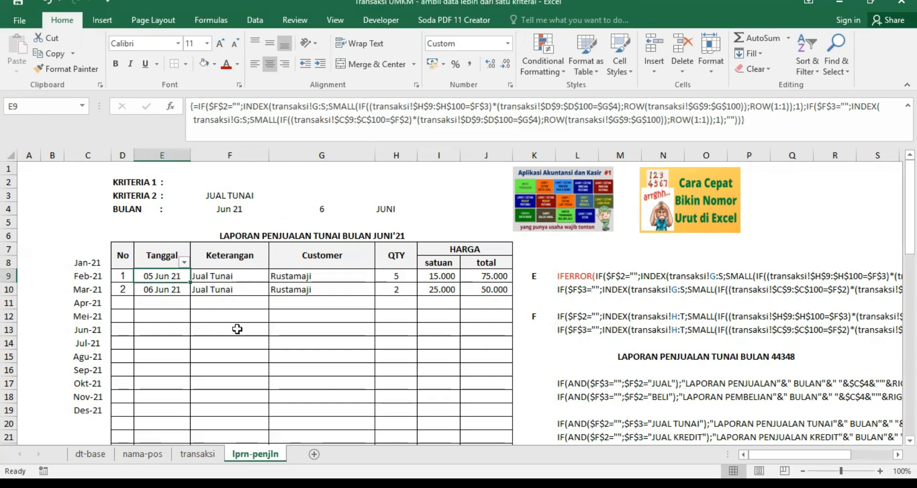
left_click(199, 454)
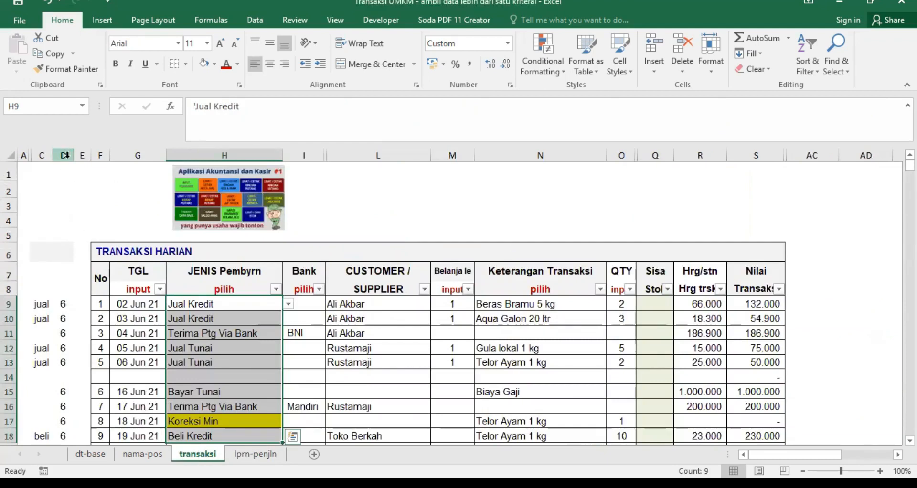
left_click(255, 455)
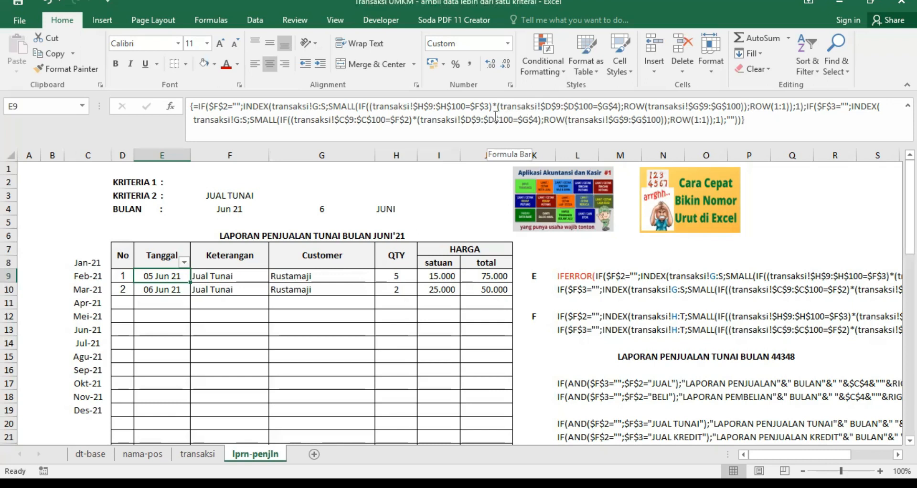
left_click(197, 453)
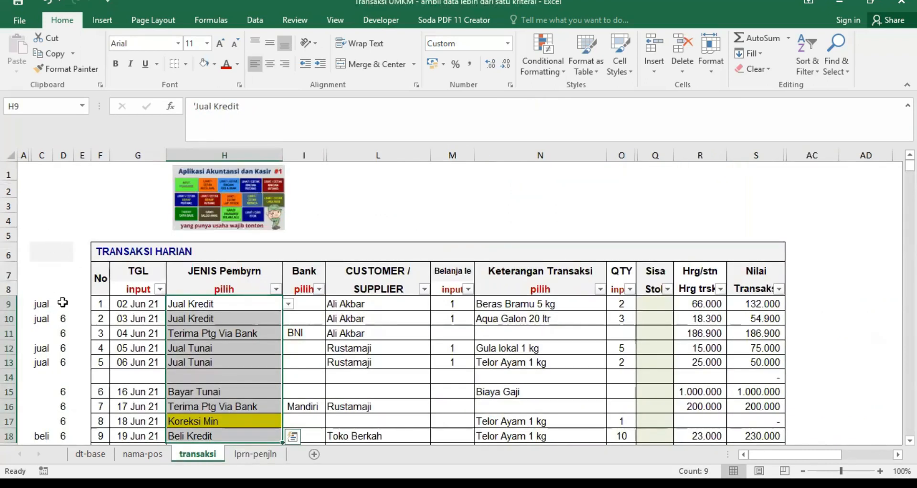
left_click_drag(63, 303, 63, 378)
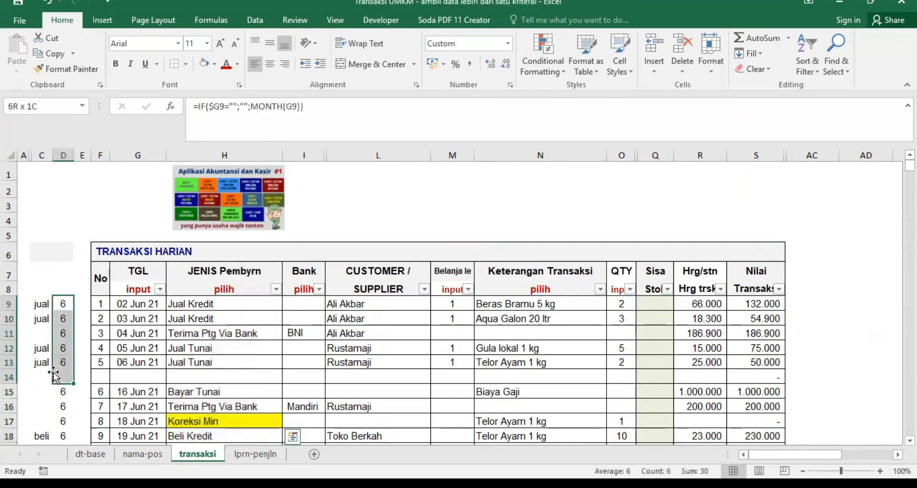
left_click(243, 455)
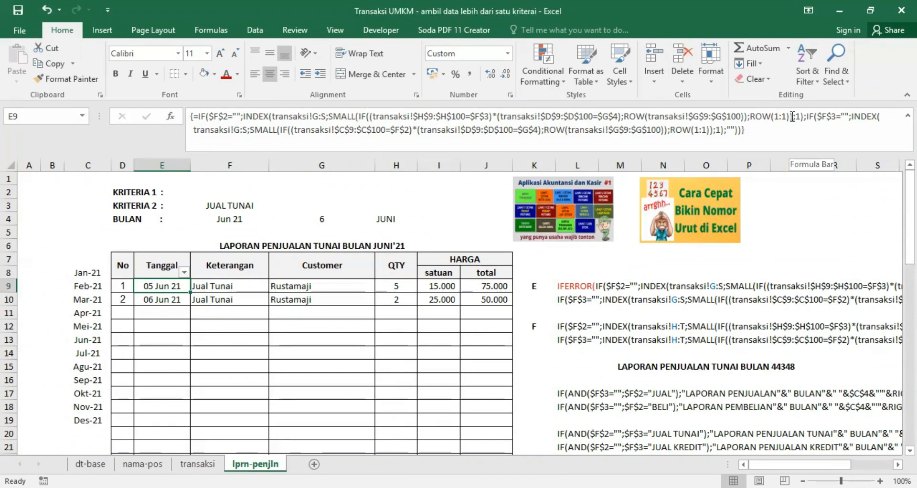
- Examine the ROW(1:1) and column-number arguments in cell E9's formula, and re-enter it as an array formula
left_click_drag(751, 116, 801, 117)
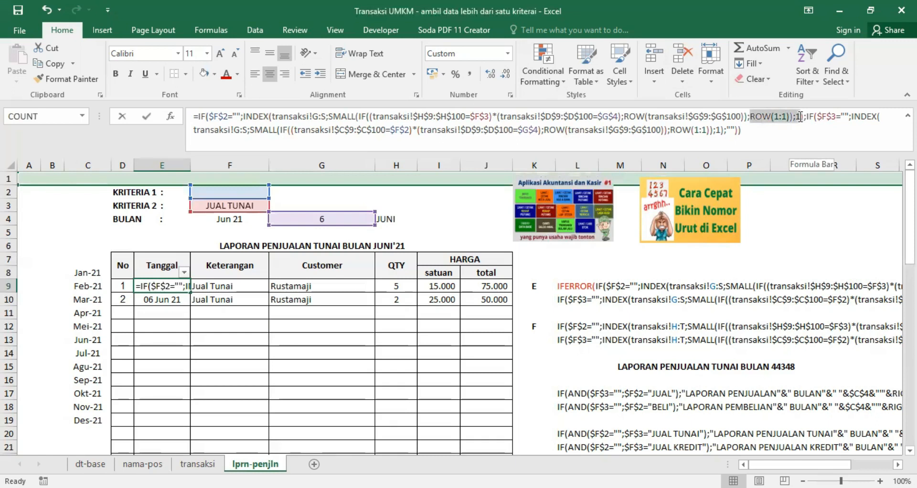
left_click(776, 120)
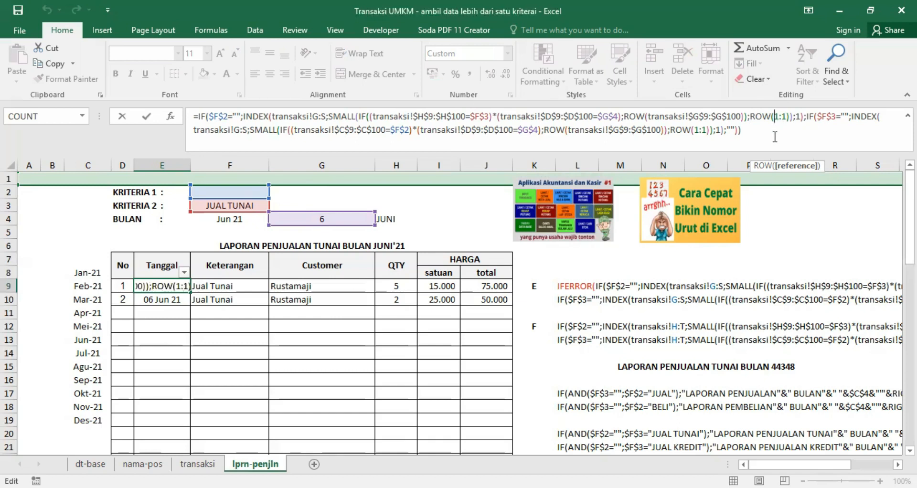
key("ctrl+shift+Return")
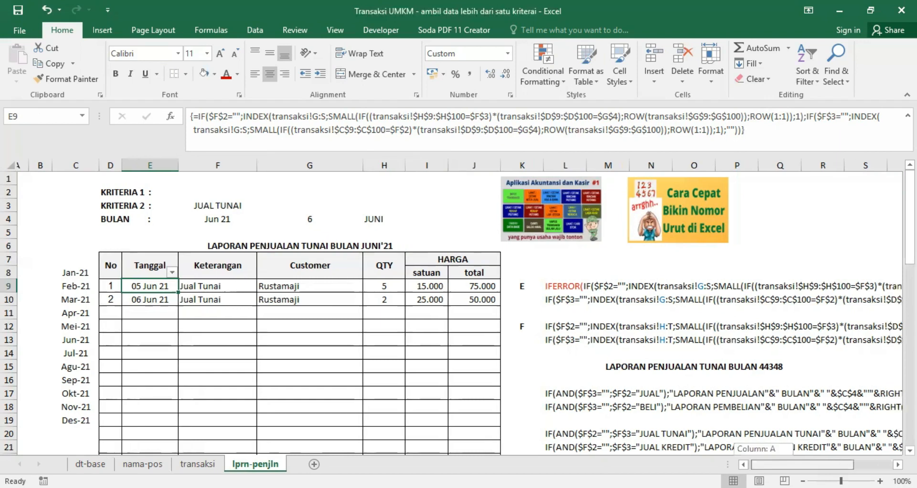
- Remove the leading IFERROR( from the written-out column E formula in cell L9
scroll(765, 449, "right", 5)
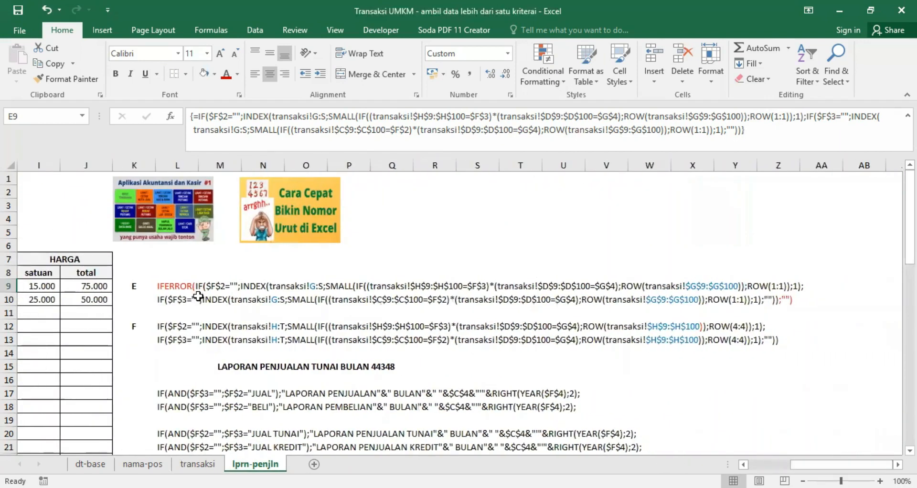
left_click(173, 283)
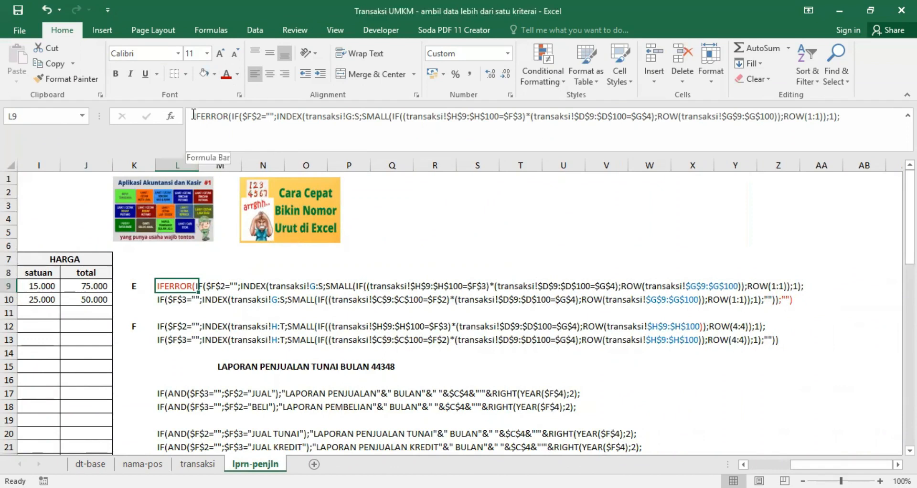
left_click_drag(192, 117, 229, 128)
key("Delete")
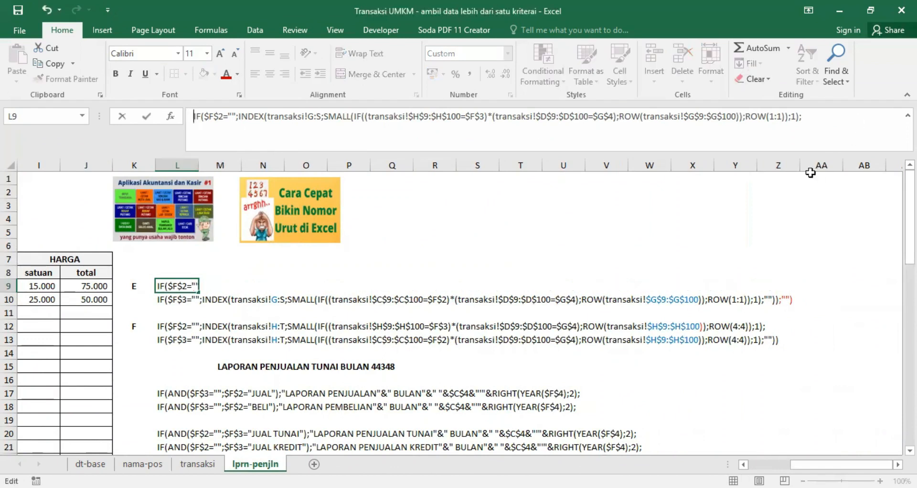
key("Return")
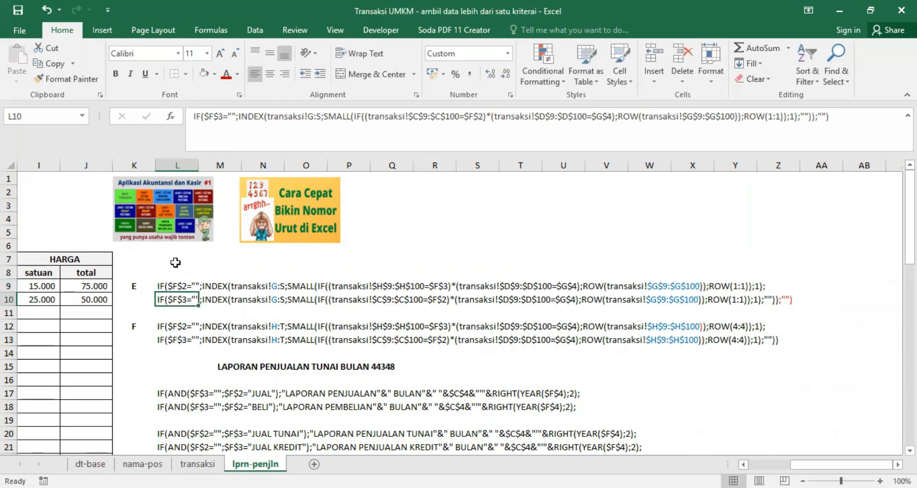
- Clear KRITERIA 2 and set KRITERIA 1 to JUAL for the June report
scroll(182, 286, "left", 4)
left_click(182, 286)
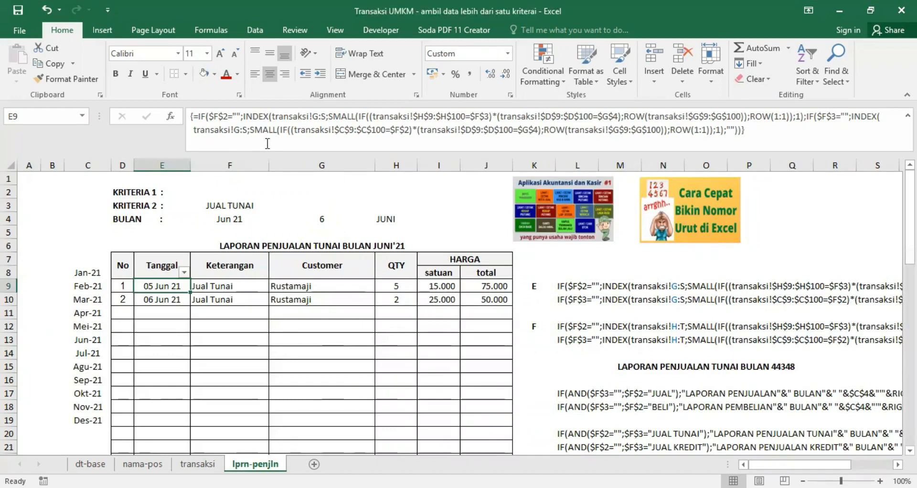
left_click(229, 206)
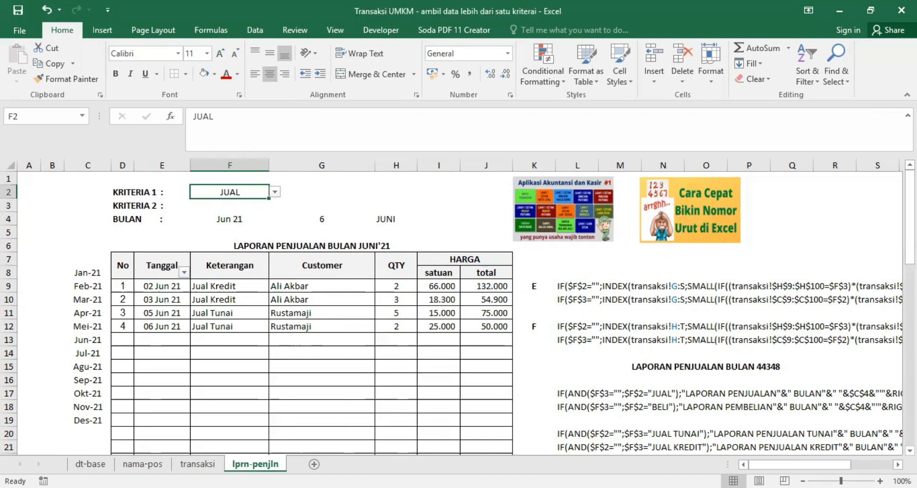
left_click_drag(784, 465, 825, 465)
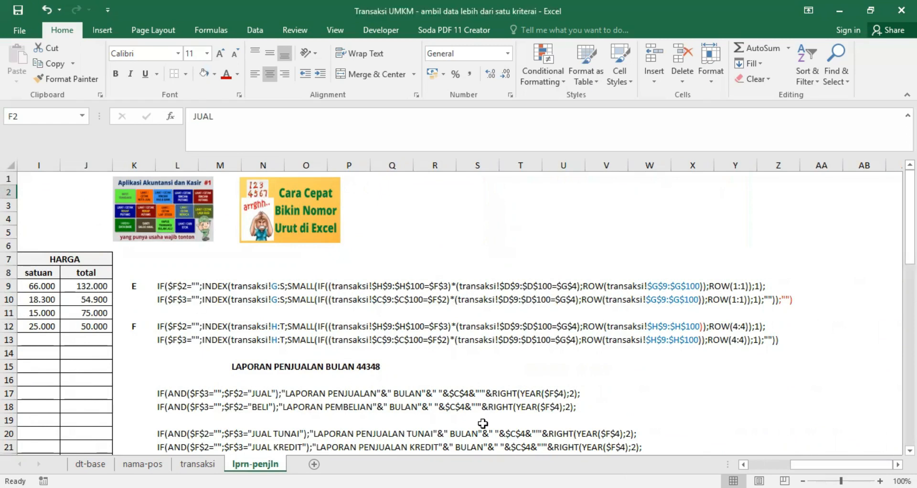
left_click_drag(849, 466, 808, 465)
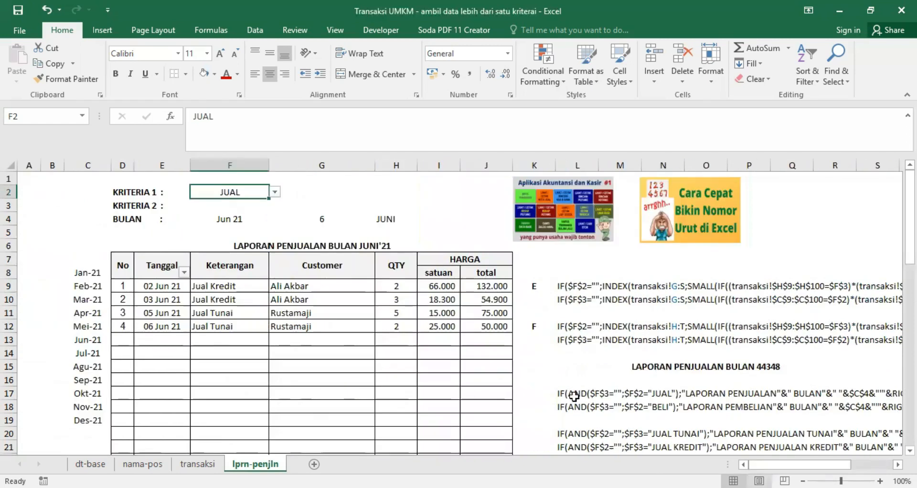
- Examine the first IF branch of cell E9's formula up to the second IF, and re-enter it as an array formula
left_click(152, 286)
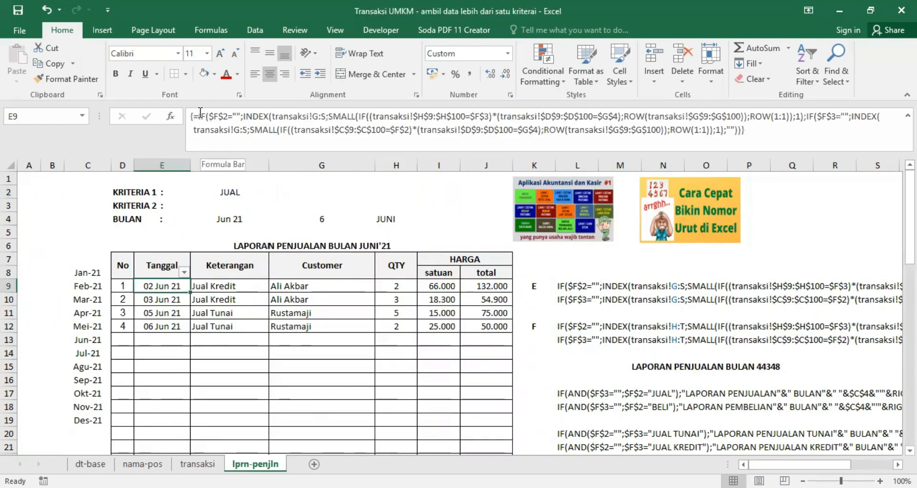
left_click_drag(198, 113, 802, 117)
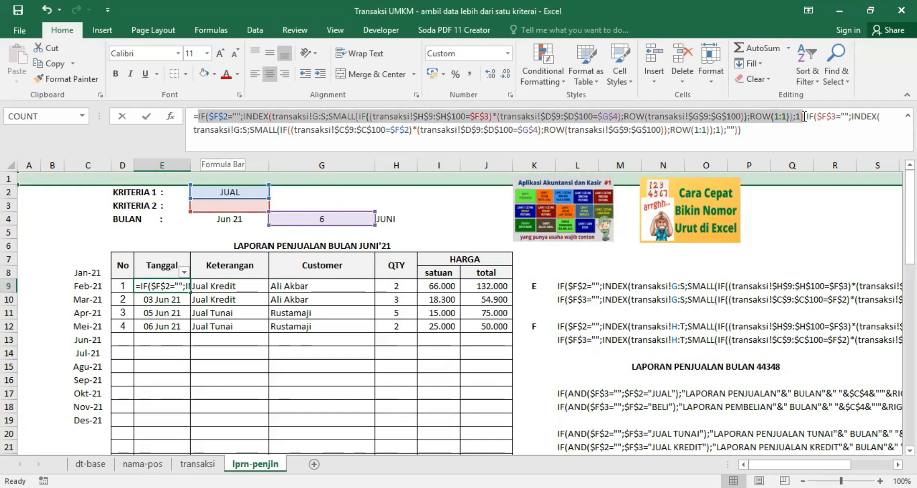
mouse_move(806, 116)
left_mouse_down()
mouse_move(821, 118)
mouse_move(809, 120)
left_mouse_up()
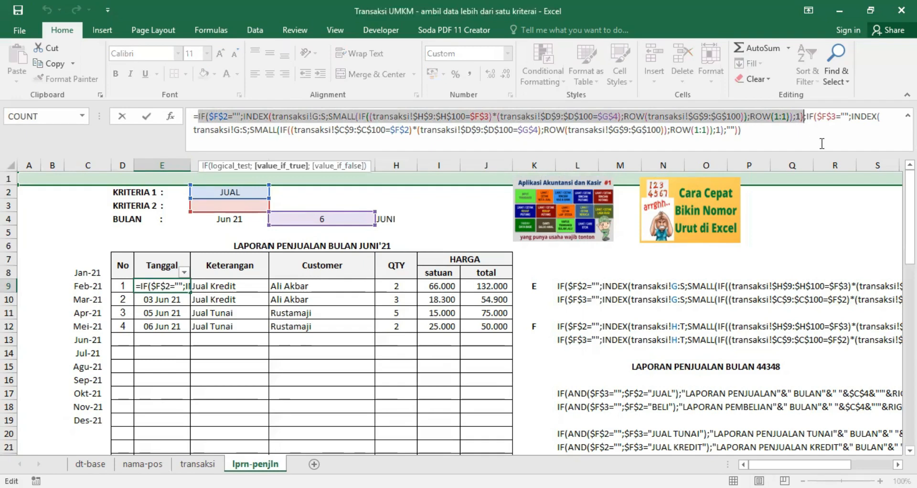
key("ctrl+shift+Return")
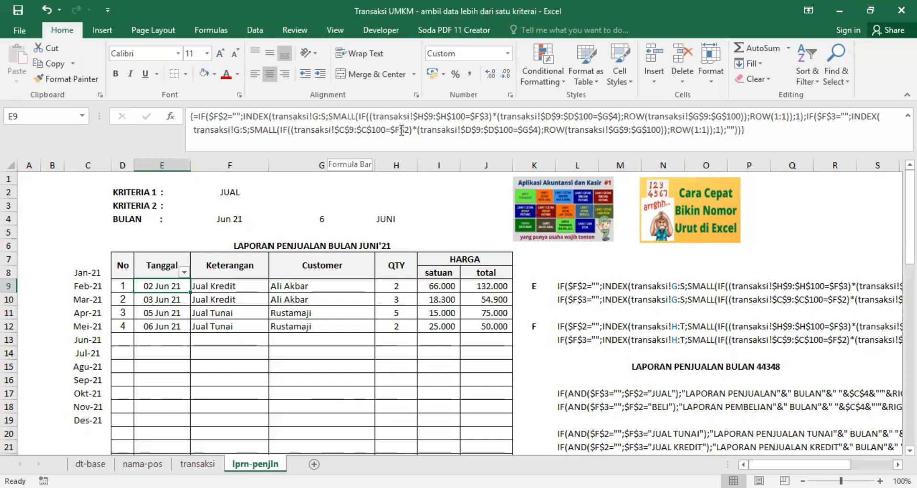
- Compare the KRITERIA 1 entry in cell F2 with the transaction types in column C of the transaksi sheet
left_click(234, 190)
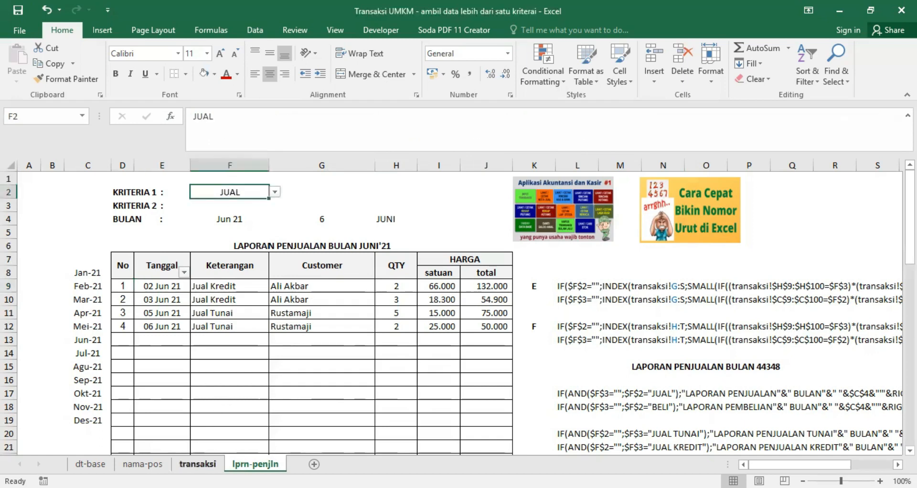
left_click(198, 464)
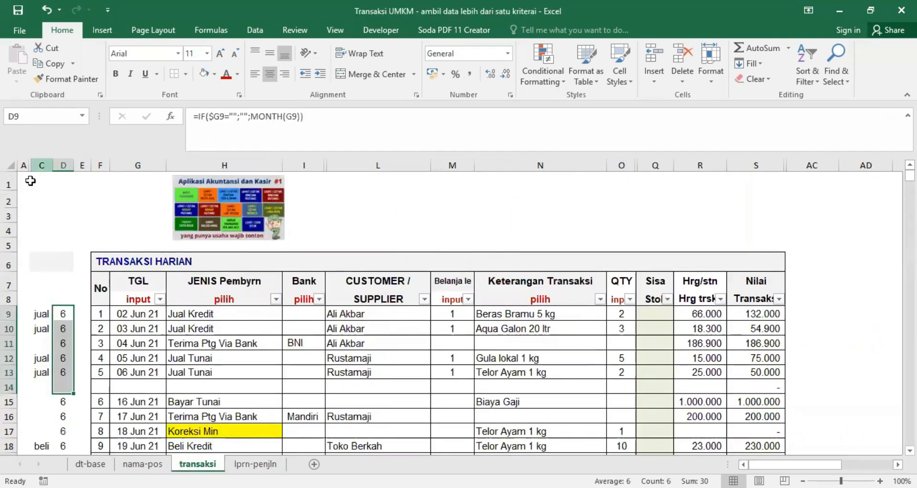
left_click(38, 166)
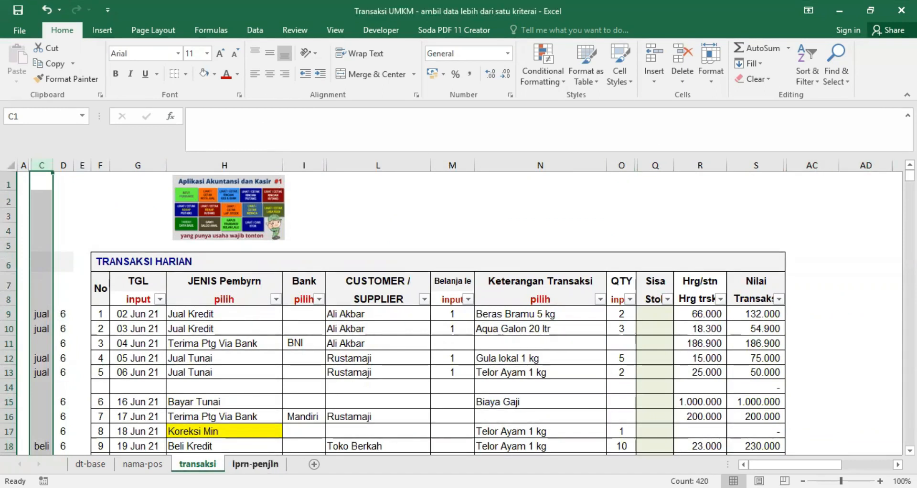
left_click(255, 464)
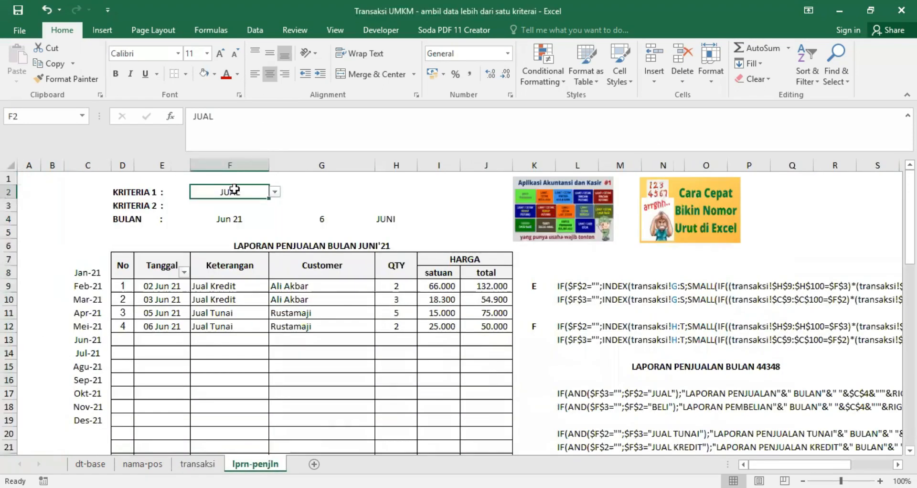
- Examine how the second IF branch in cell E9 uses the month number calculated in cell G4
left_click(167, 287)
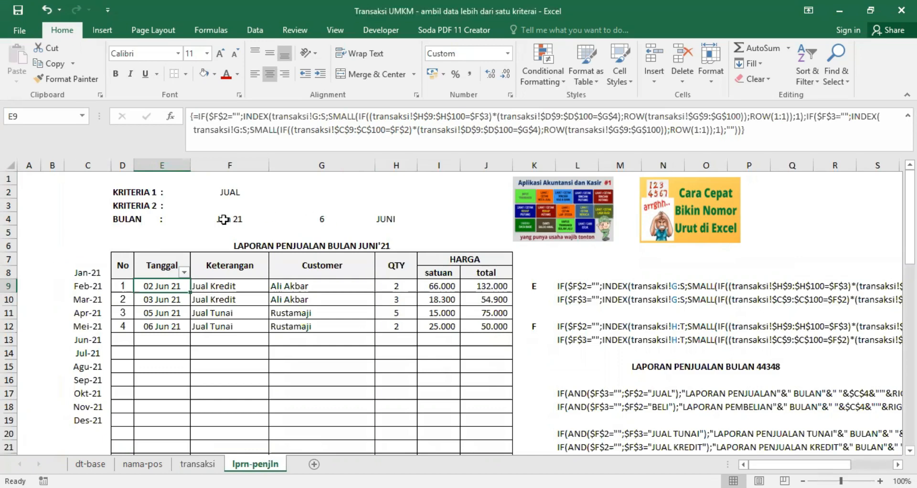
left_click(320, 219)
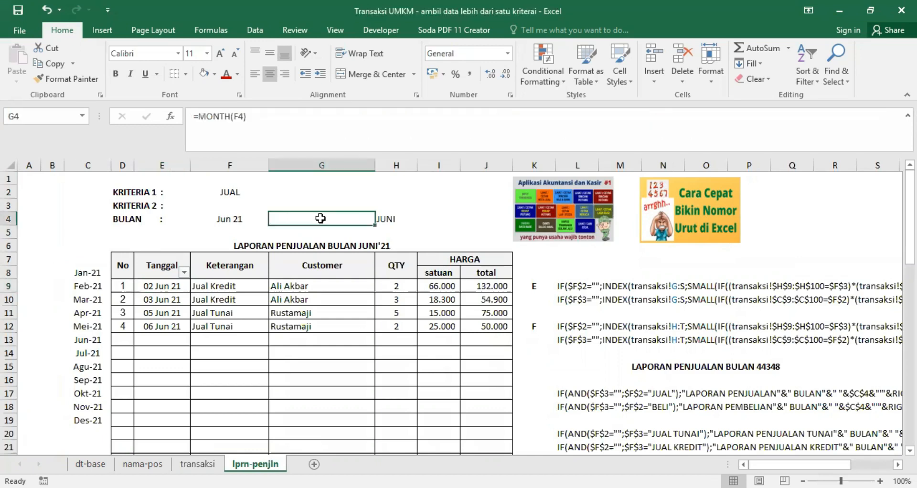
left_click(149, 286)
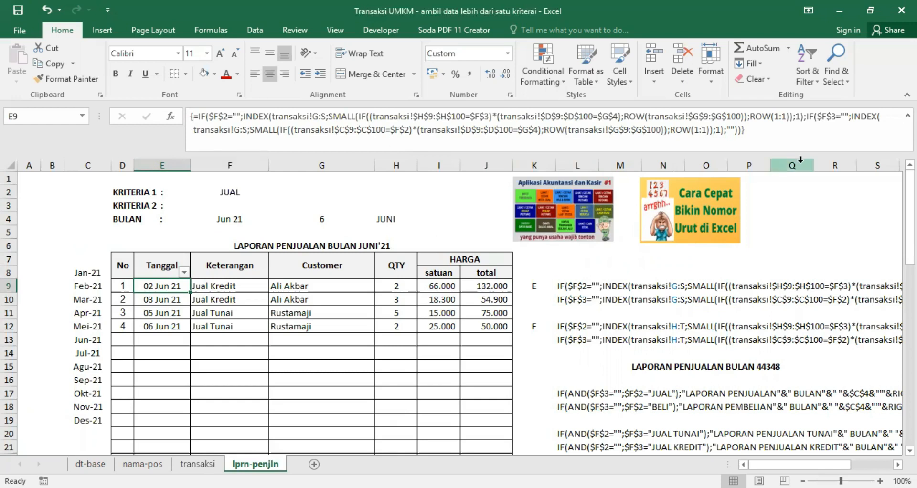
- Clear KRITERIA 1 and set KRITERIA 2 to JUAL TUNAI
left_click(241, 192)
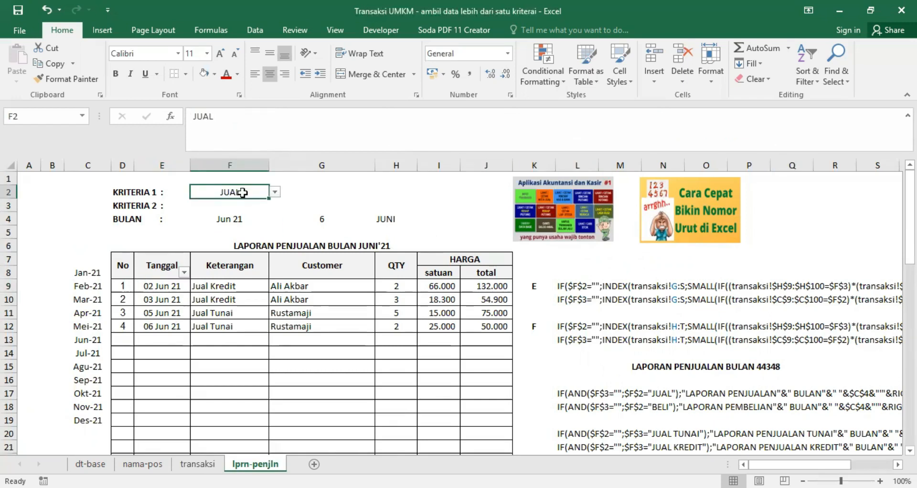
key("Delete")
key("Down")
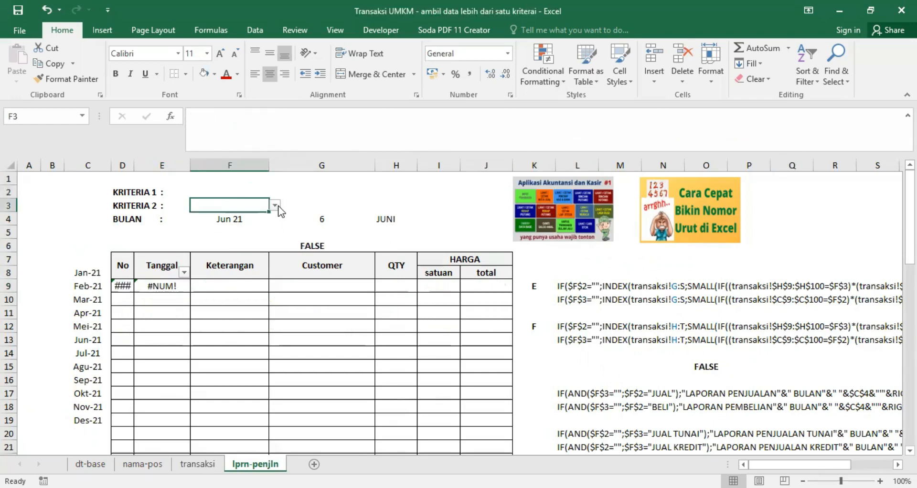
left_click(275, 205)
left_click(245, 217)
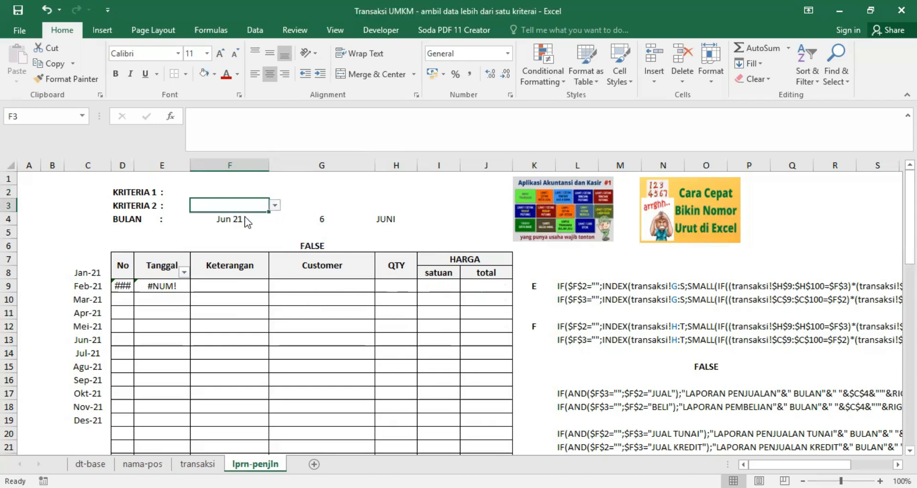
left_click(162, 286)
left_click(159, 285)
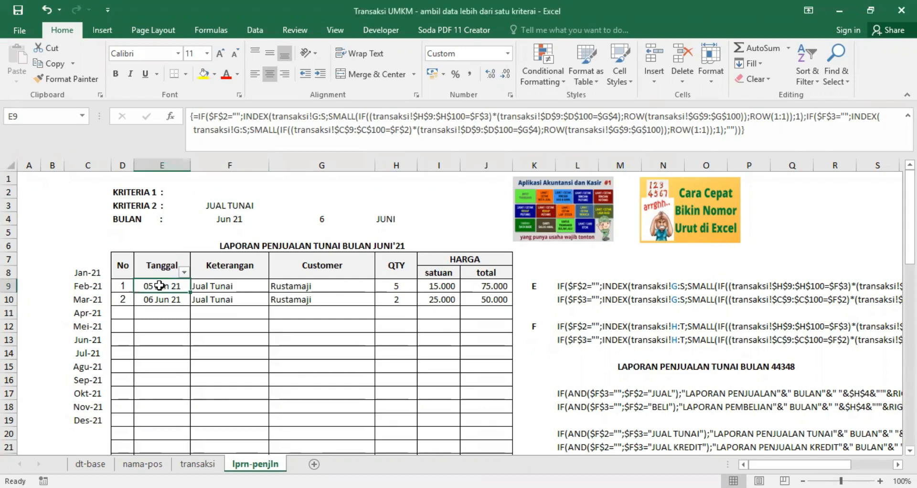
- Wrap cell E9's formula in IFERROR with "" as the error value, entered as an array formula
left_click(199, 114)
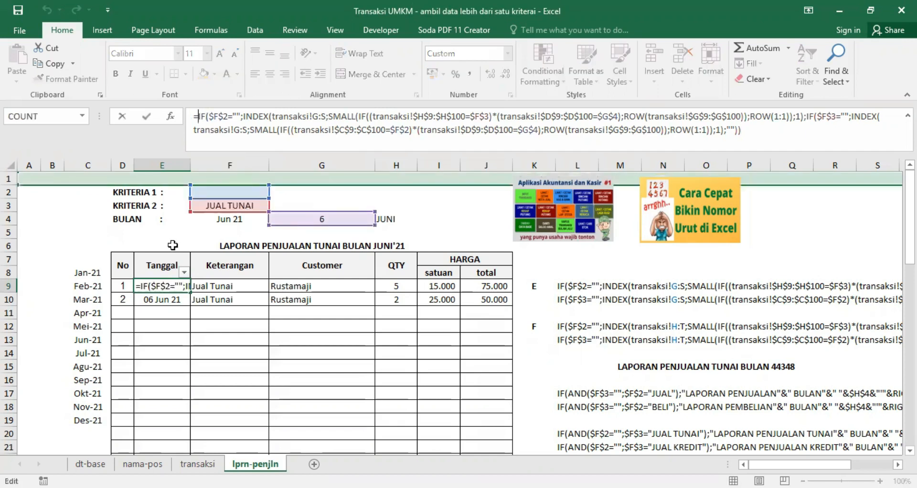
type("I")
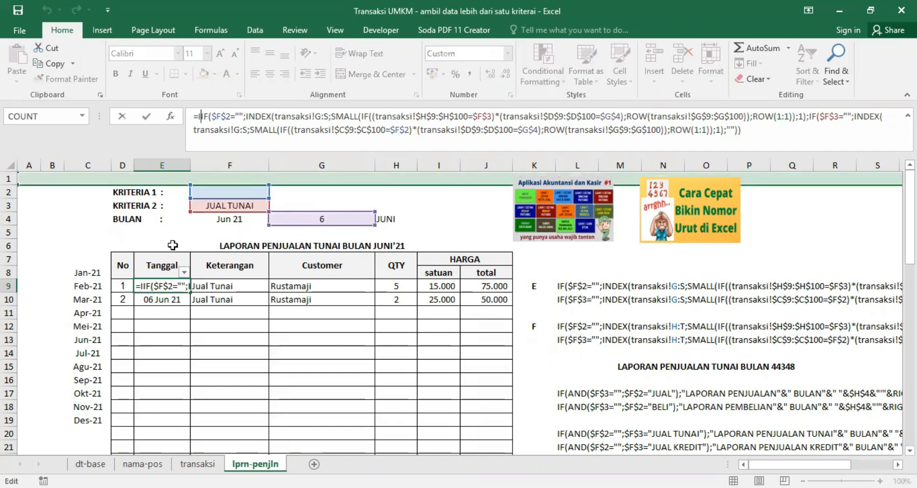
type("FERROR")
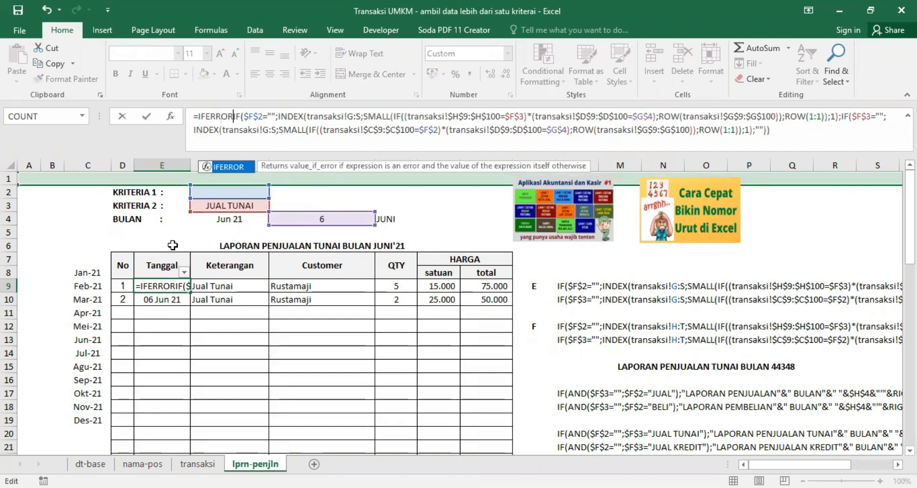
type("(")
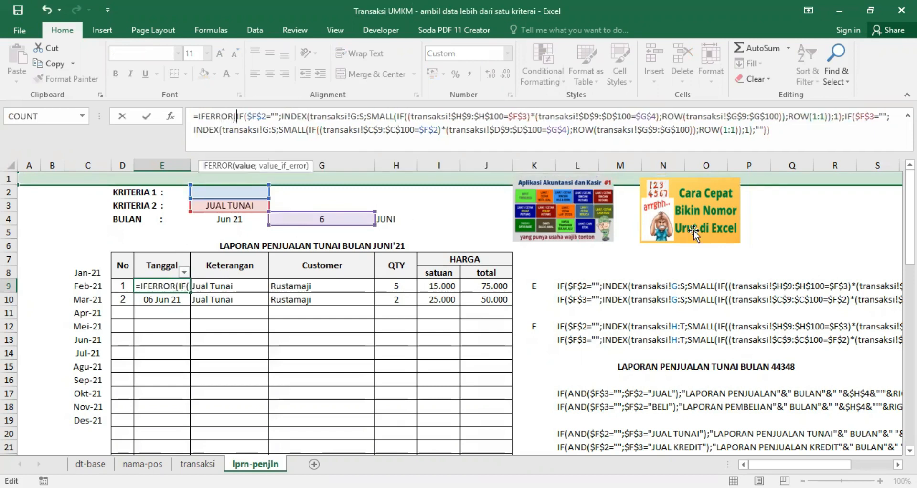
left_click(788, 130)
type(";\"\")")
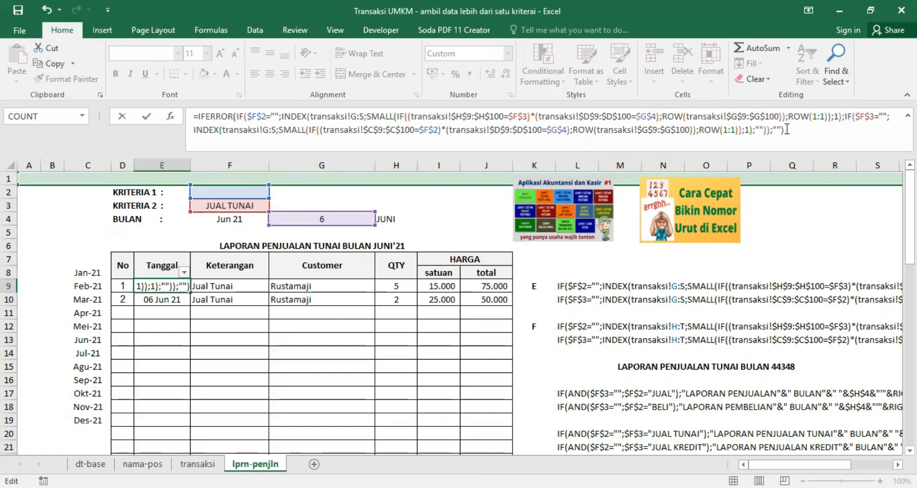
key("ctrl+shift+Return")
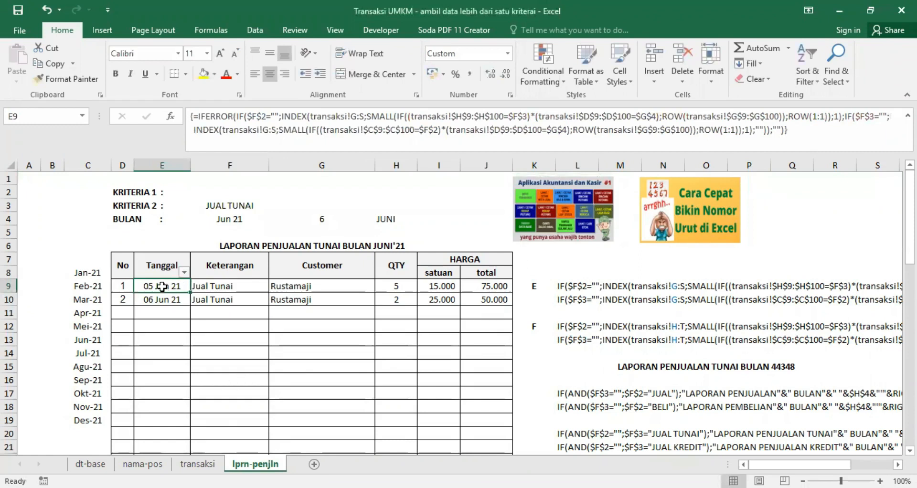
- Fill cell E9's array formula down the Tanggal column and copy it across to F9
double_click(190, 292)
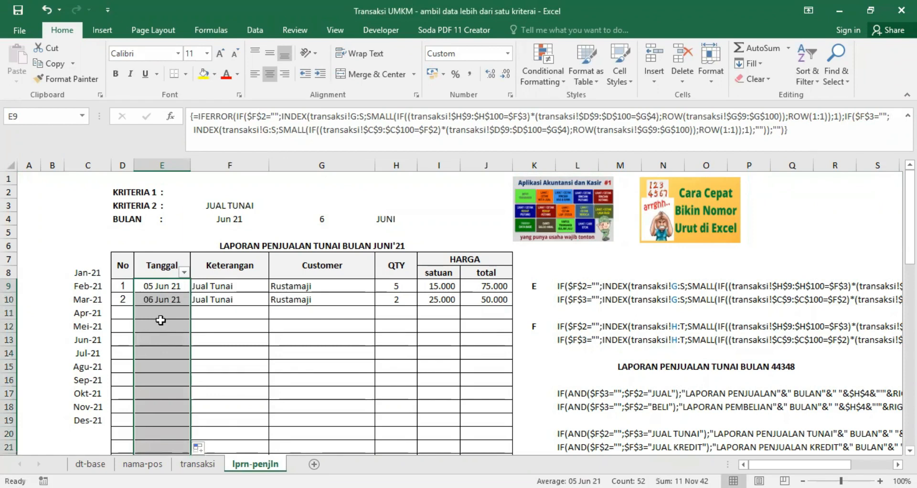
left_click(161, 285)
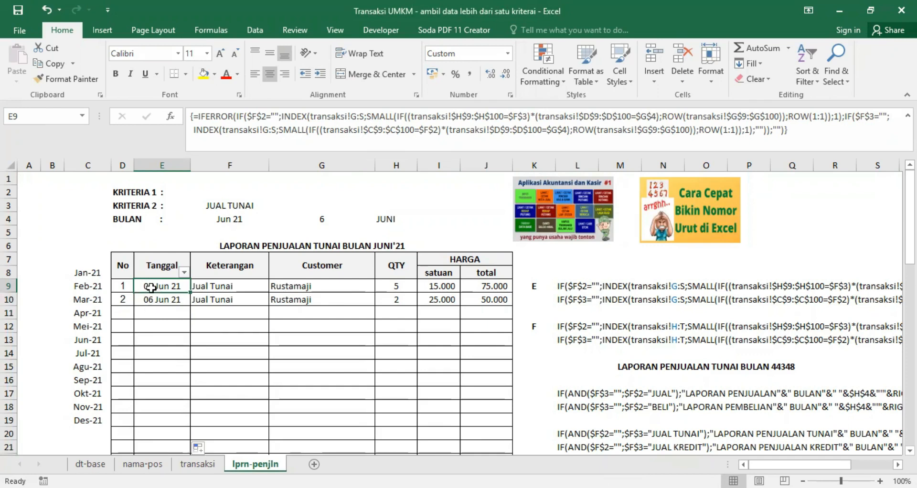
left_click_drag(190, 294, 258, 287)
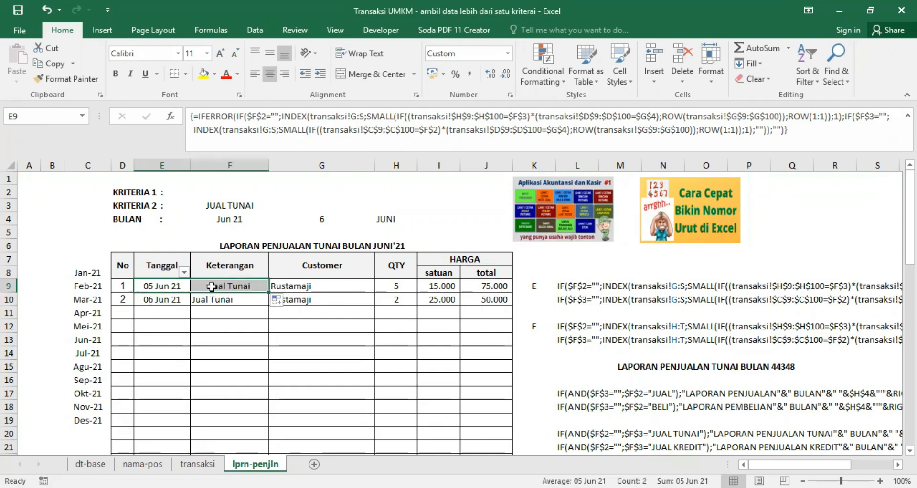
- Compare the INDEX range transaksi!H:T in cell F9's formula with the columns of the transaksi sheet
left_click(212, 286)
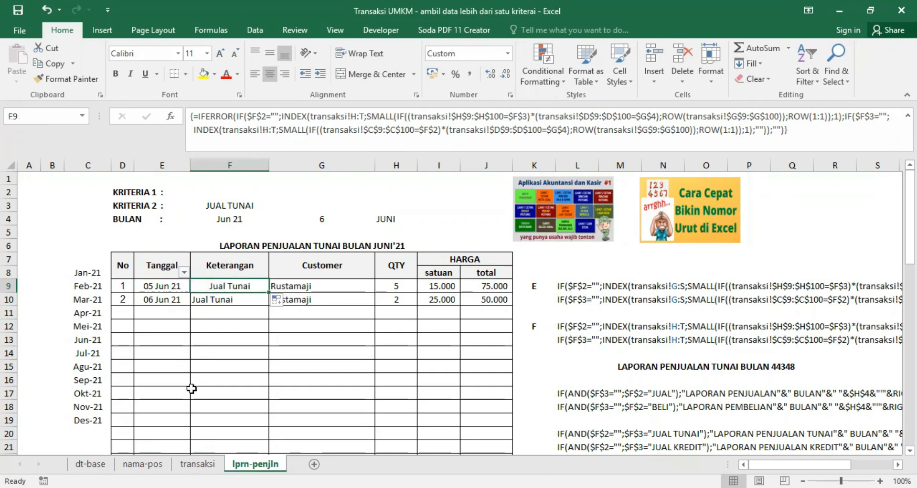
left_click(198, 466)
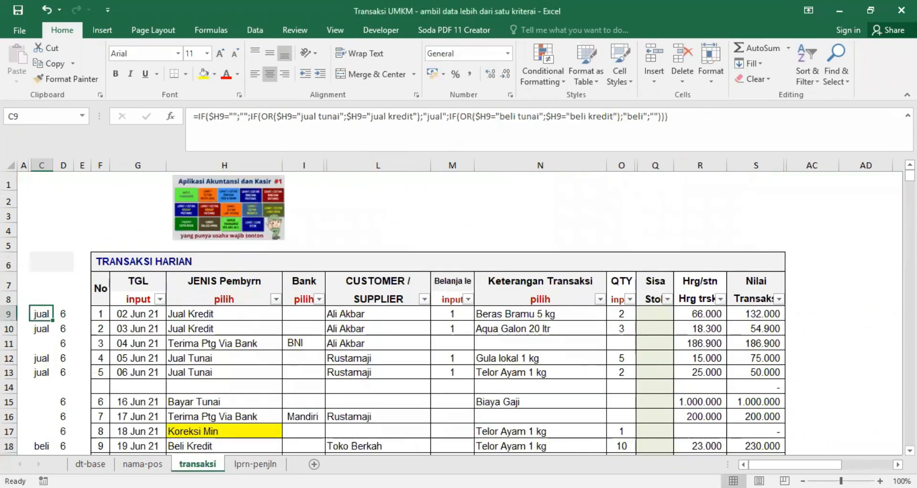
left_click(234, 463)
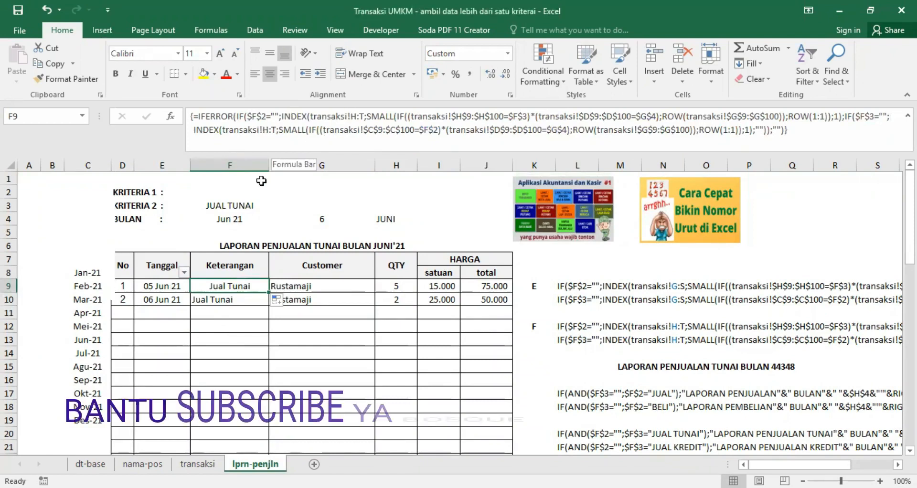
- Compare the formulas in E9 and F9, and change the first ROW range in F9 to transaksi!$H$9:$H$100
left_click(160, 287)
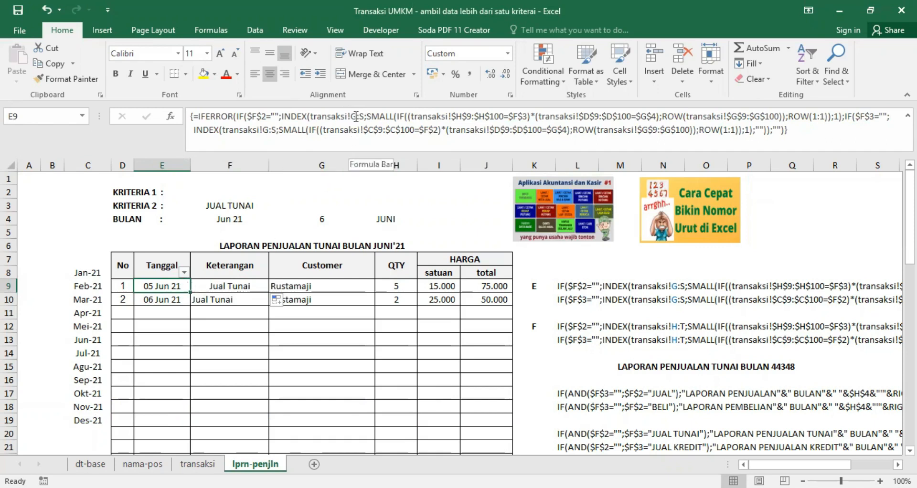
left_click(220, 282)
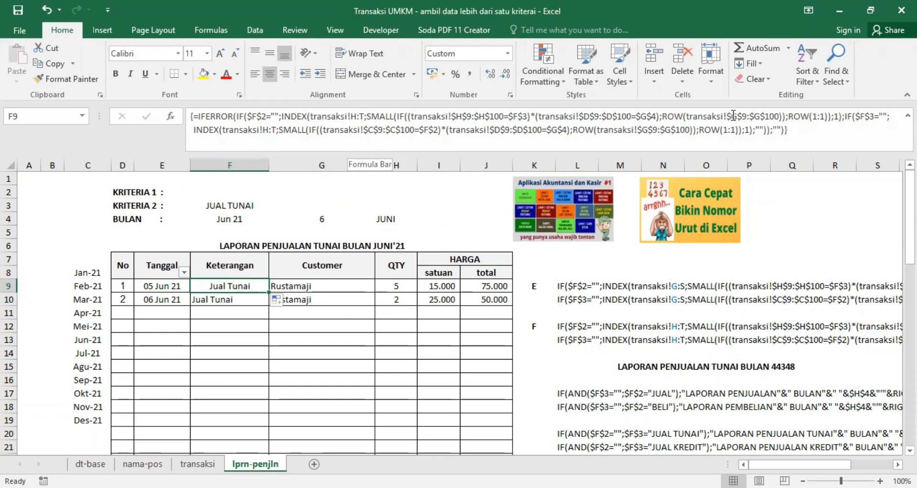
left_click(735, 116)
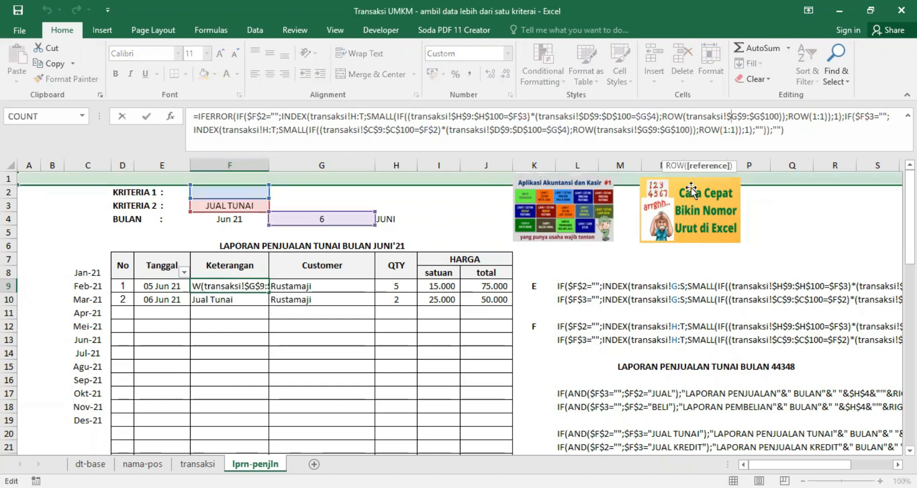
type("H")
key("Delete")
key("Right")
key("Right")
key("Right")
key("Right")
type("H")
key("Delete")
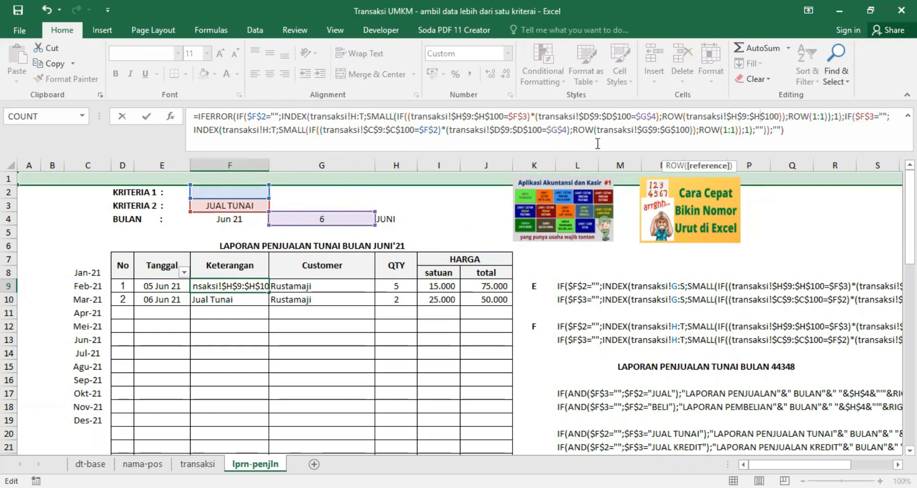
- Change the second ROW range in F9 to transaksi!$H$9:$H$100 and enter it as an array formula
left_click(642, 129)
type("H")
key("Delete")
key("Right")
key("Right")
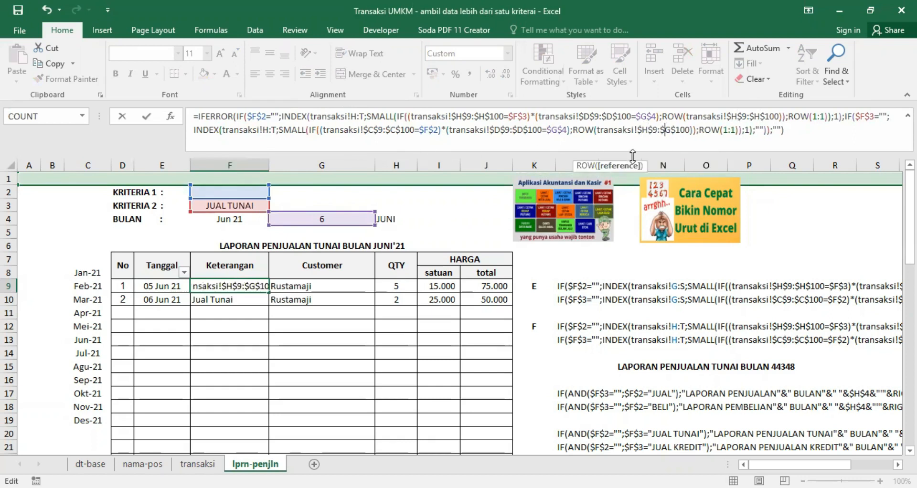
type("H")
key("Delete")
key("ctrl+shift+Return")
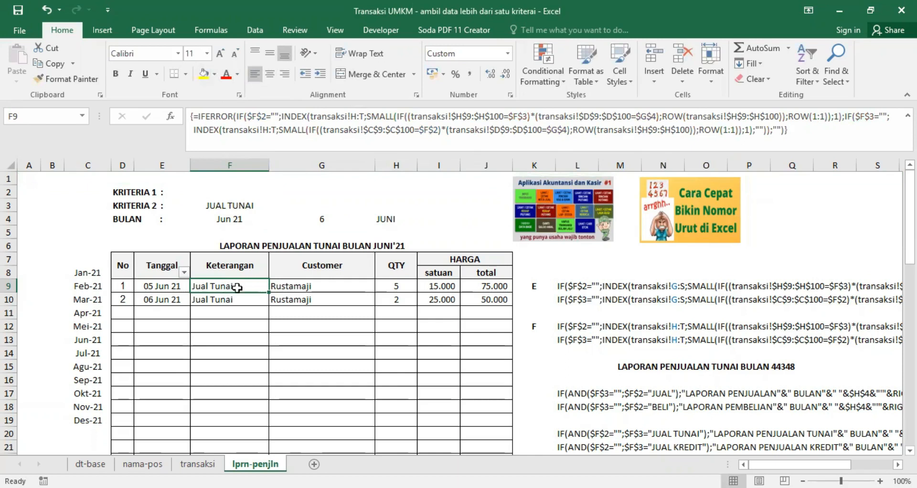
- Copy F9's formula across to Customer cell G9 and check the customer column's letter on the transaksi sheet
left_click_drag(269, 293, 353, 294)
left_click(320, 285)
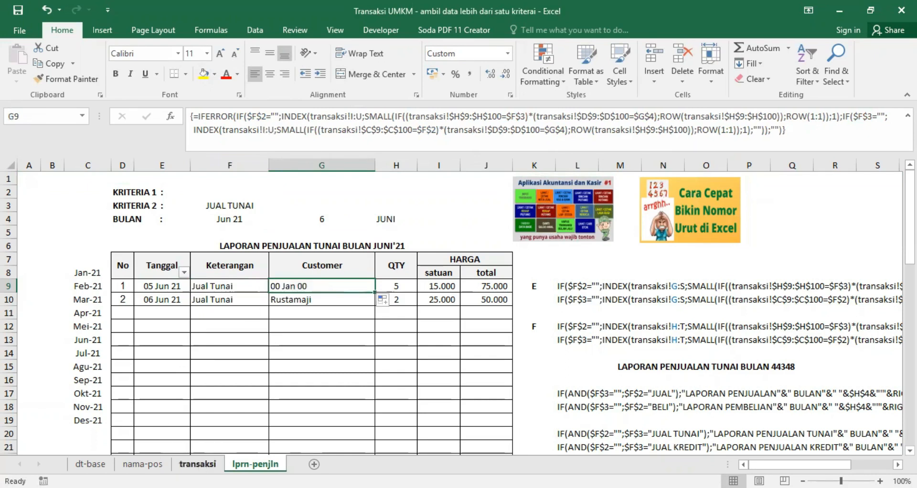
left_click(199, 464)
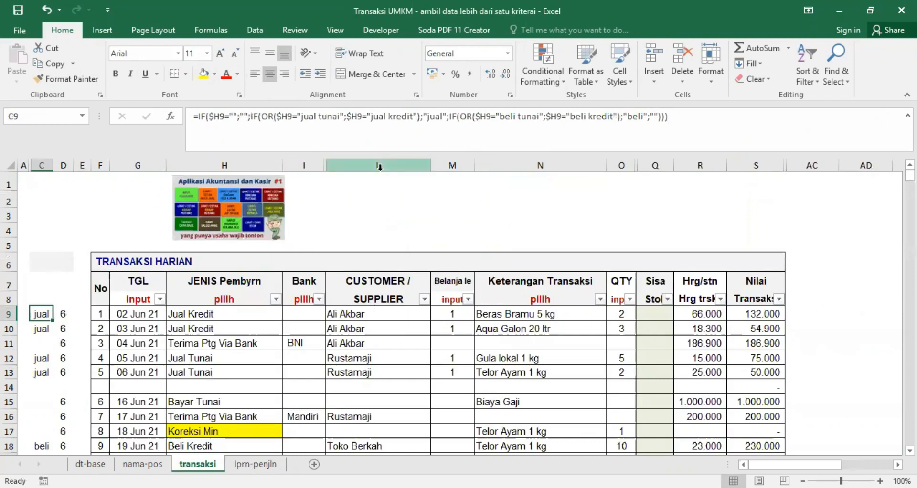
left_click(253, 461)
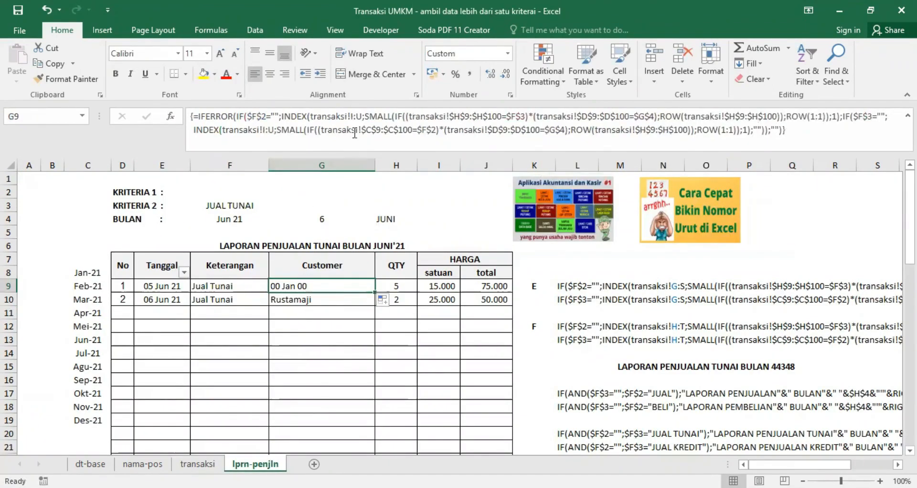
- In G9's formula, change the first INDEX range to transaksi!L:U and the first ROW range to transaksi!$L$9:$L$100
left_click(352, 114)
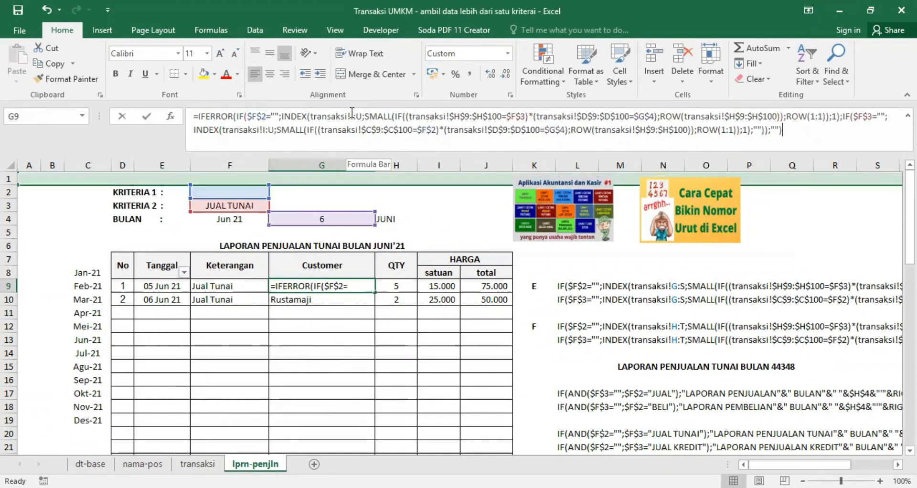
left_click(352, 114)
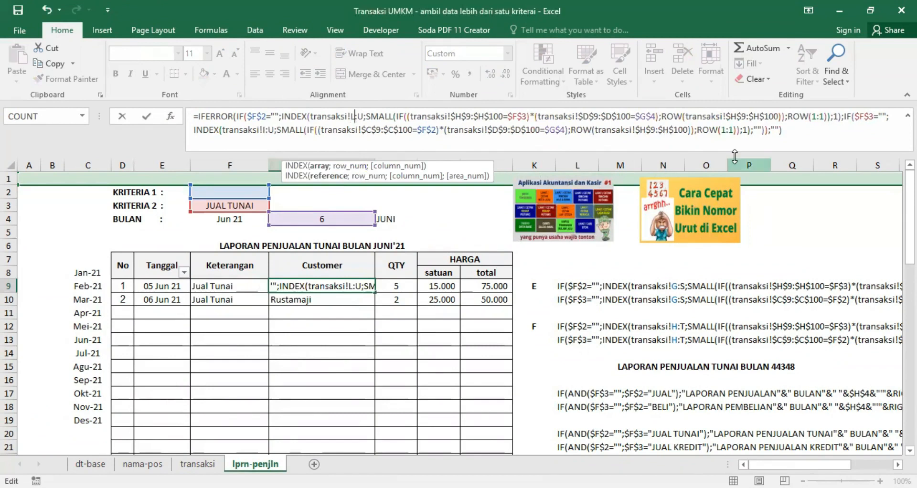
left_click(735, 116)
key("Delete")
type("L")
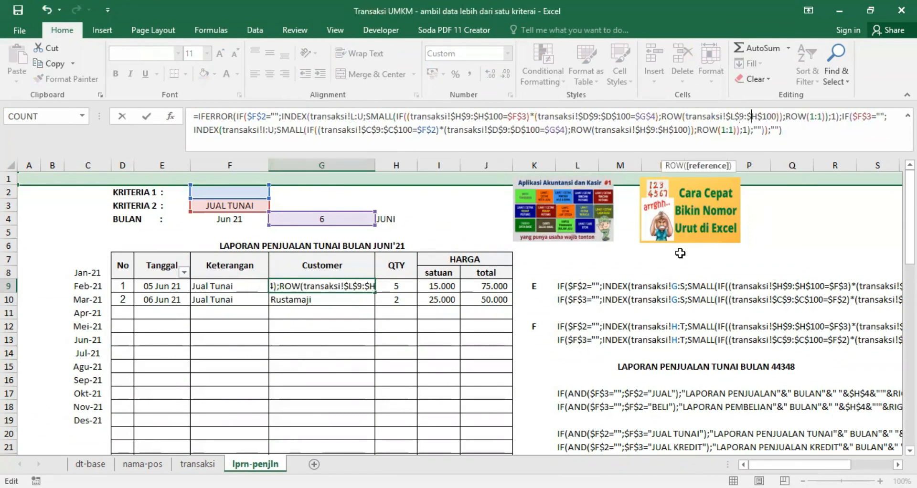
type("L")
key("Delete")
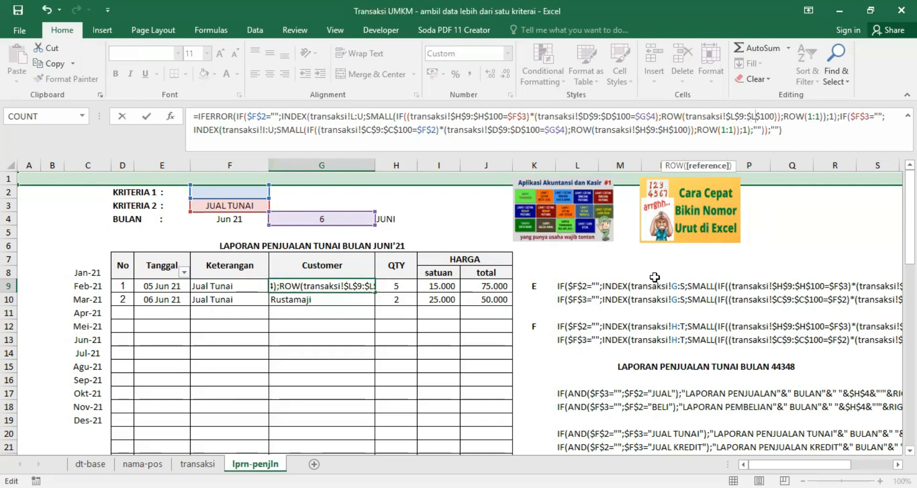
- Change G9's second INDEX range to transaksi!L:U and second ROW range to transaksi!$L$9:$L$100, entered as an array formula
left_click(262, 125)
type("L")
key("Delete")
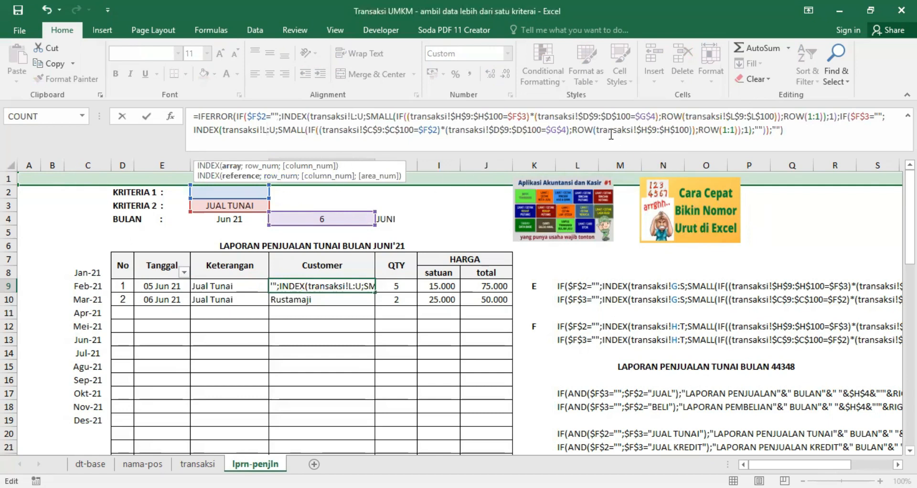
left_click(643, 129)
type("L")
key("Delete")
key("Right")
key("Right")
key("Delete")
type("L")
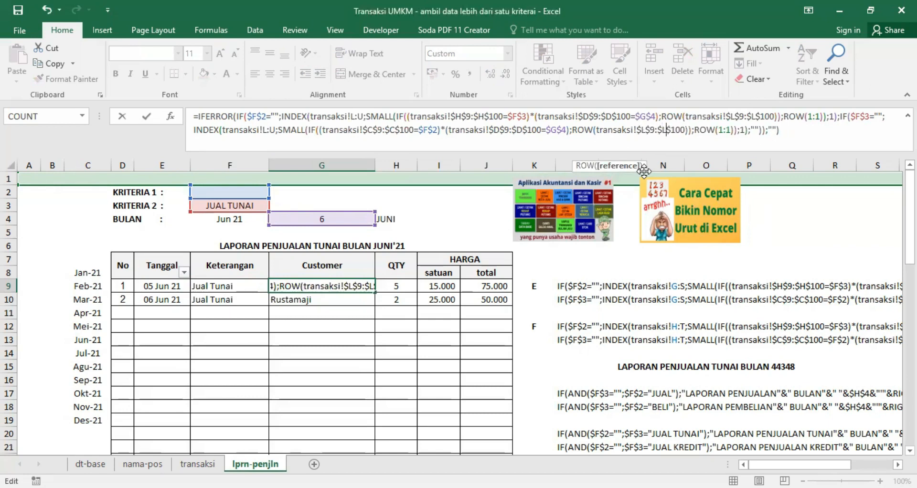
key("ctrl+shift+Return")
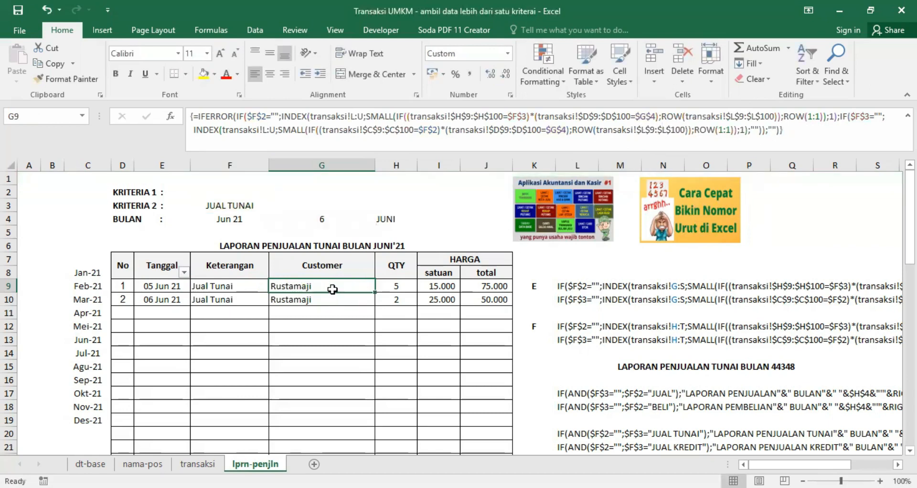
- Copy G9's formula across to QTY cell H9 and check the QTY column's letter on the transaksi sheet
left_click_drag(375, 292, 399, 286)
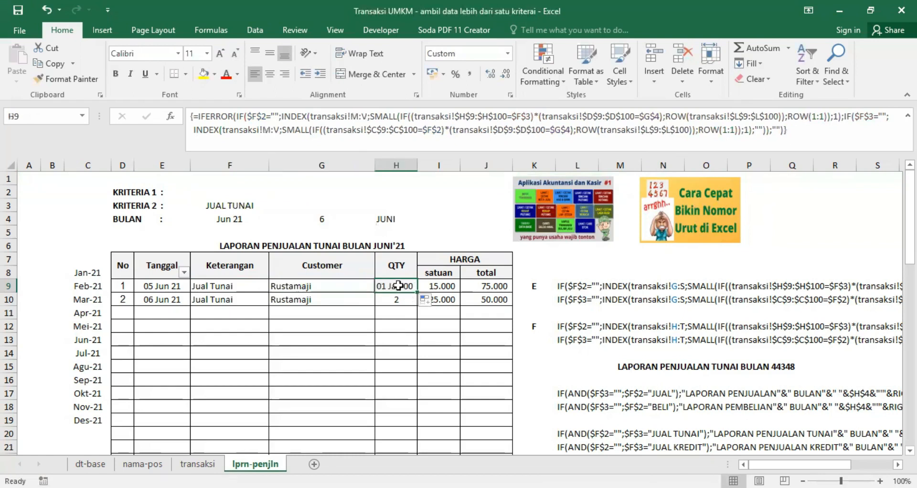
left_click(197, 464)
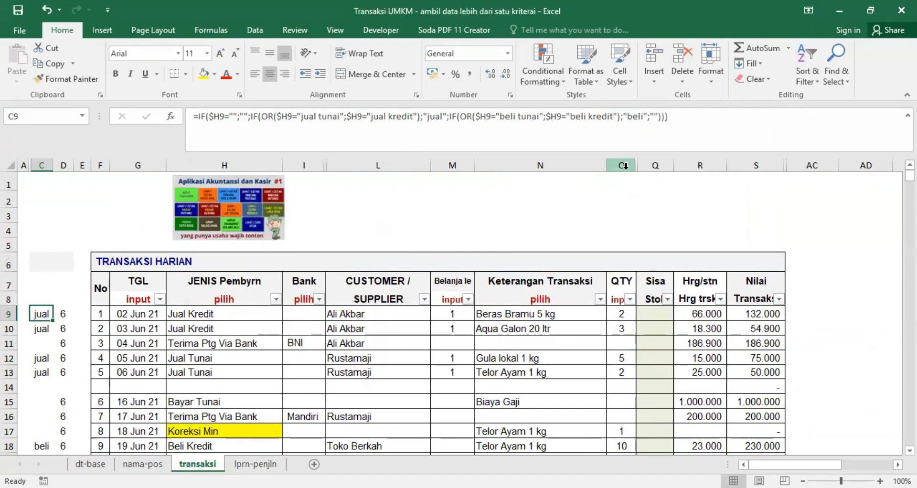
left_click(255, 464)
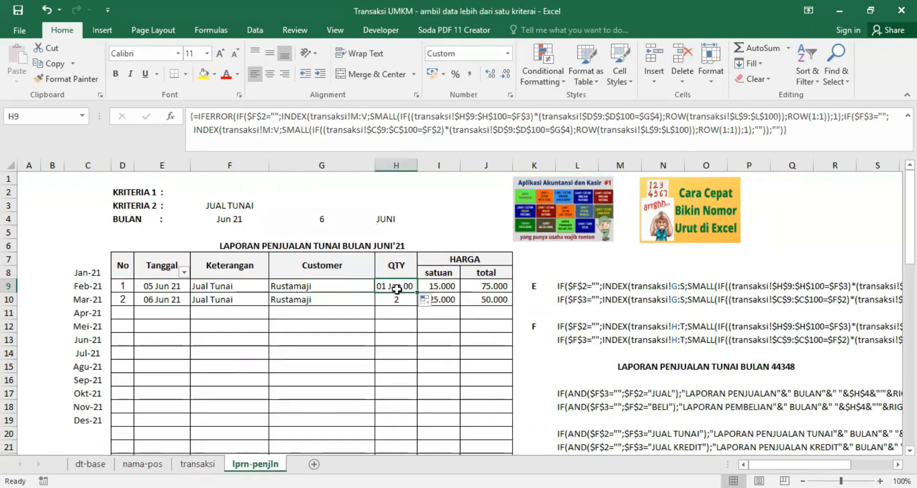
- In H9's formula, change the first INDEX range to transaksi!O:V and the first ROW range to transaksi!$O$9:$O$100
left_click(354, 115)
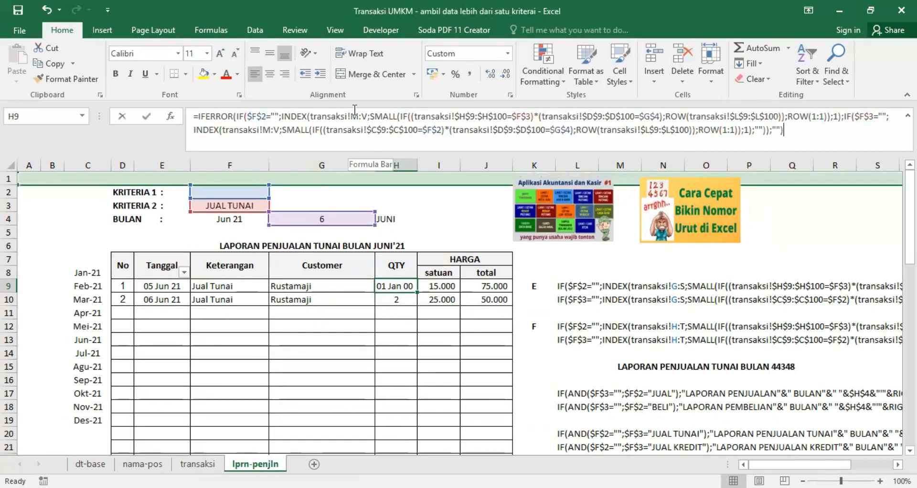
key("BackSpace")
type("O")
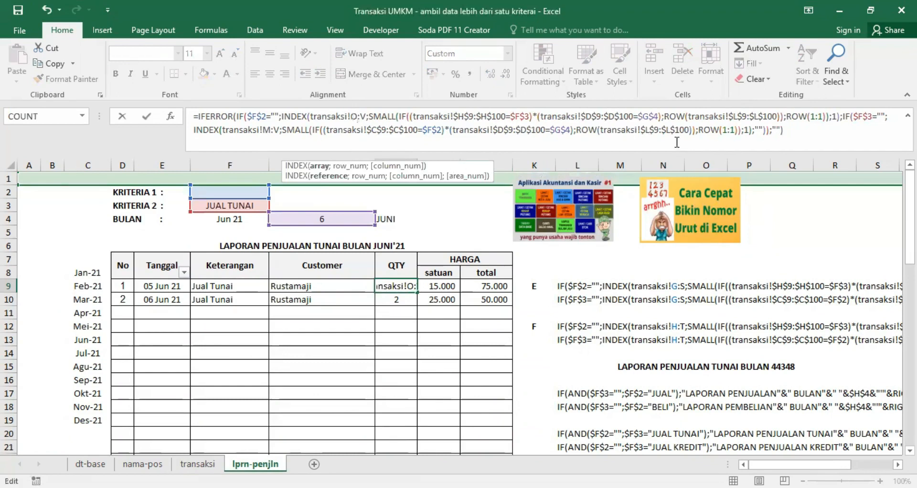
left_click(734, 116)
key("BackSpace")
type("O")
key("Right")
key("Right")
key("Right")
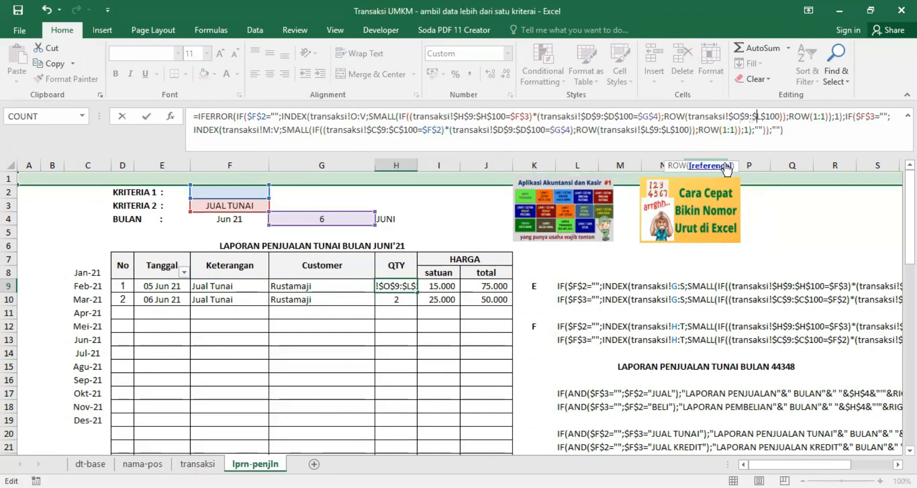
key("Delete")
type("O")
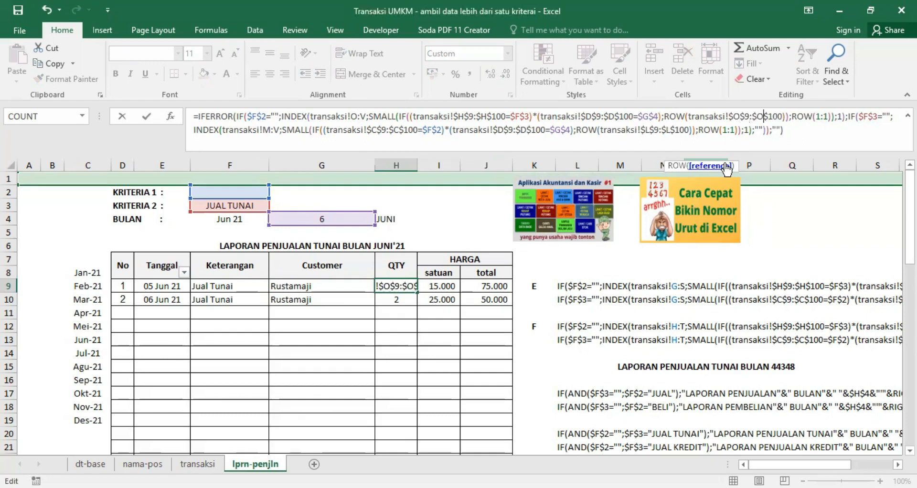
- Change H9's second INDEX range to transaksi!O:V and second ROW range to transaksi!$O$9:$O$100, entered as an array formula
left_click(267, 129)
key("Delete")
type("O")
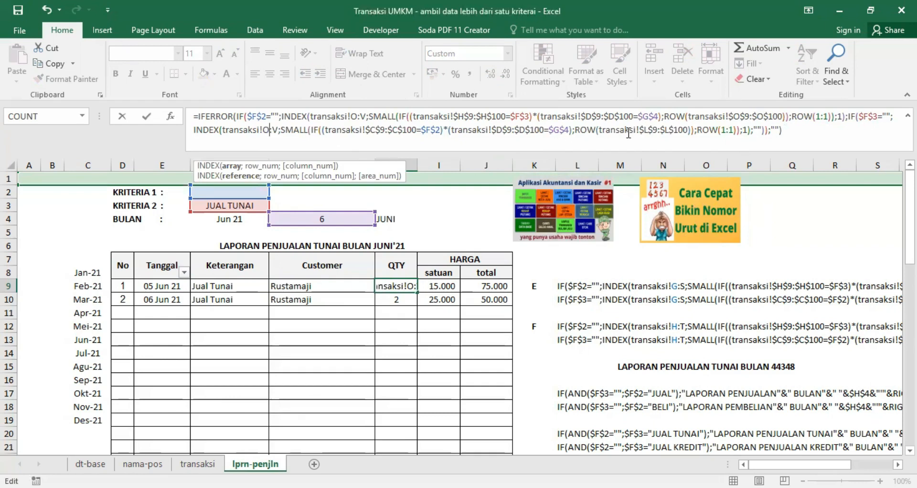
left_click(643, 125)
key("Delete")
type("O")
key("Right")
key("Right")
key("Right")
key("Right")
key("Delete")
type("O")
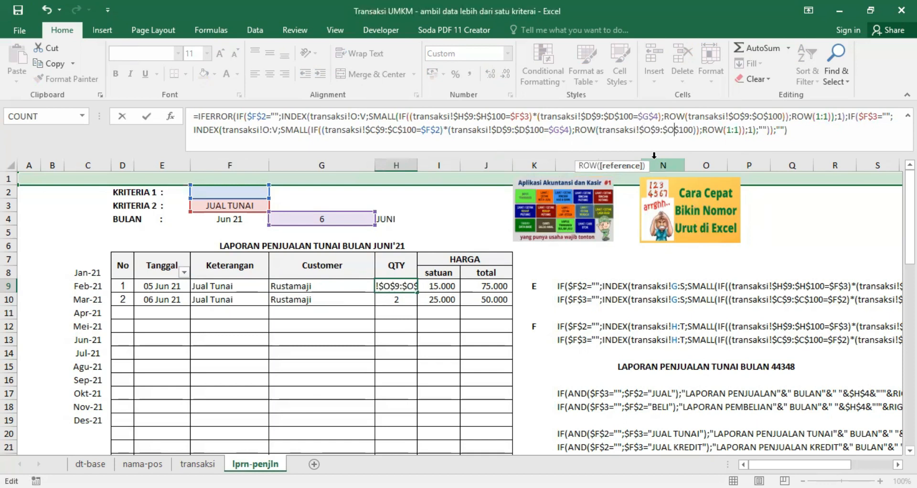
key("ctrl+shift+Return")
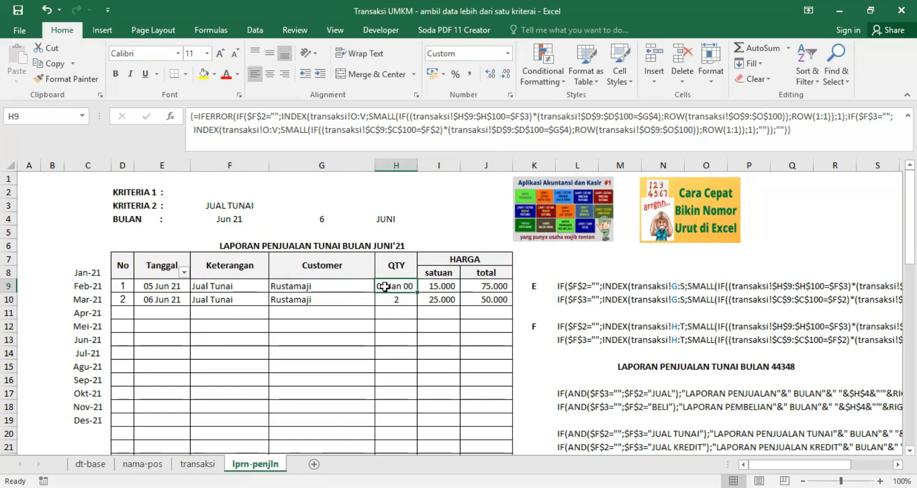
- Set cell H9 to the General number format and centre its content horizontally
right_click(385, 286)
left_click(450, 231)
left_click(309, 129)
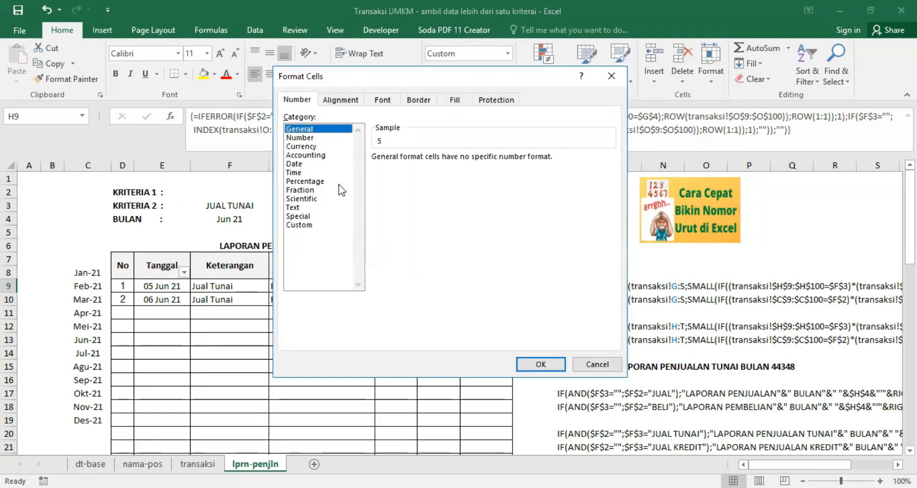
key("Return")
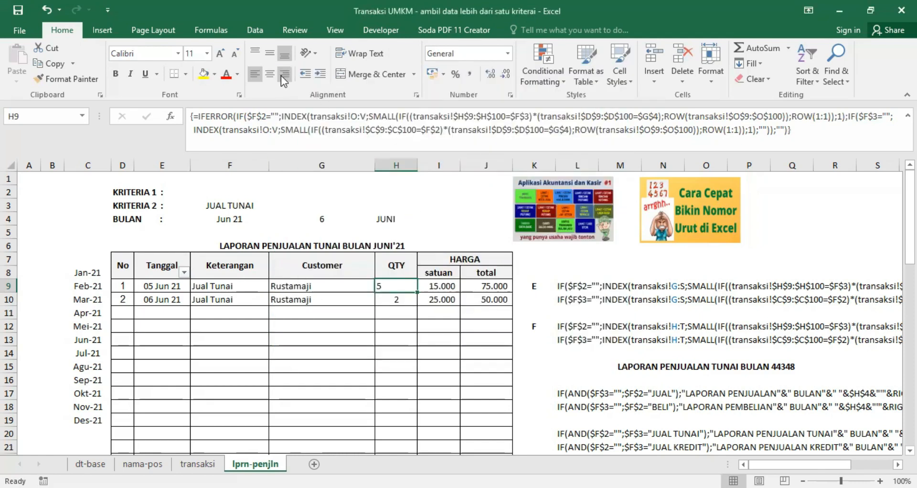
- Compare the satuan and total formulas in I9 and J9 with the price and value columns of the transaksi sheet
left_click(439, 286)
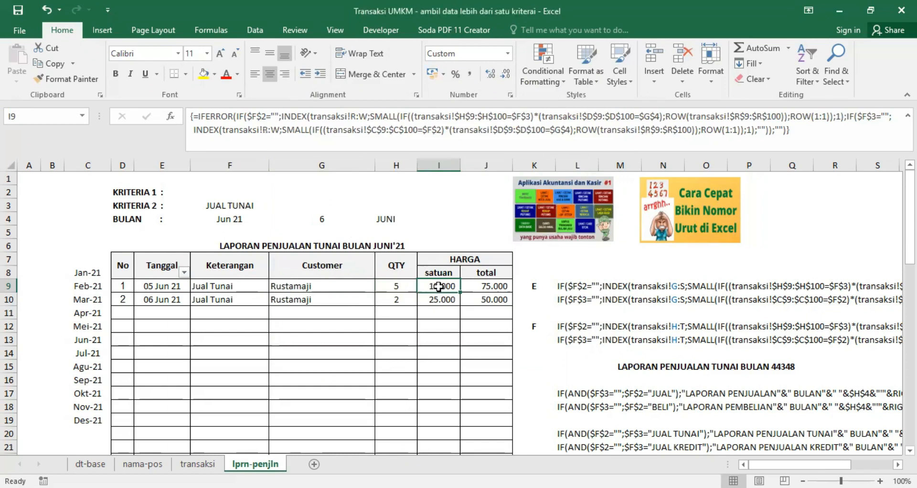
left_click(474, 287)
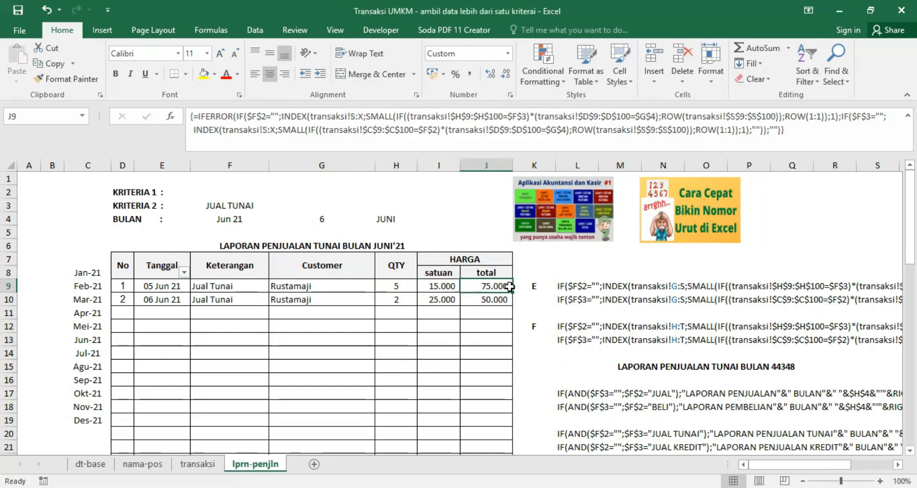
left_click(197, 464)
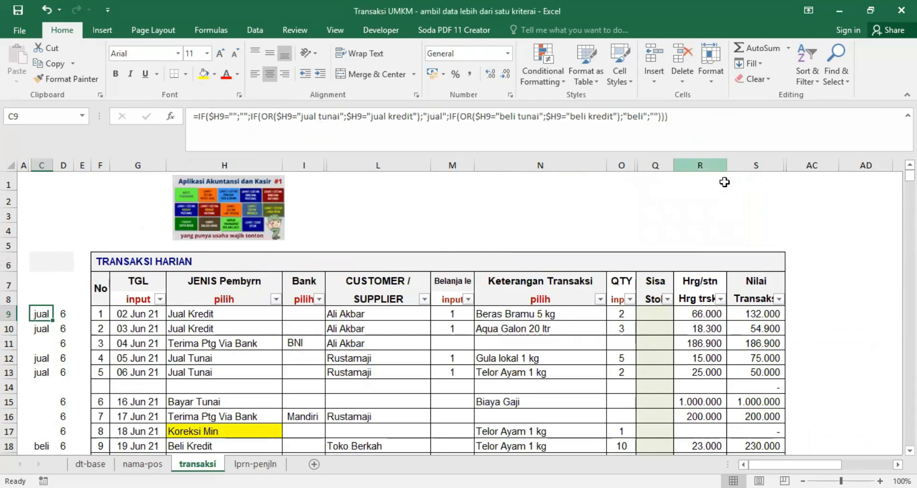
left_click(255, 464)
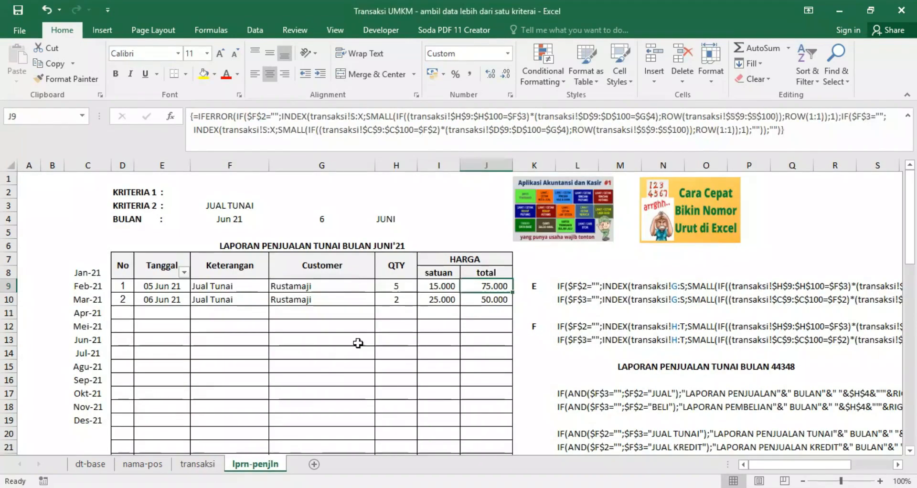
left_click(438, 285)
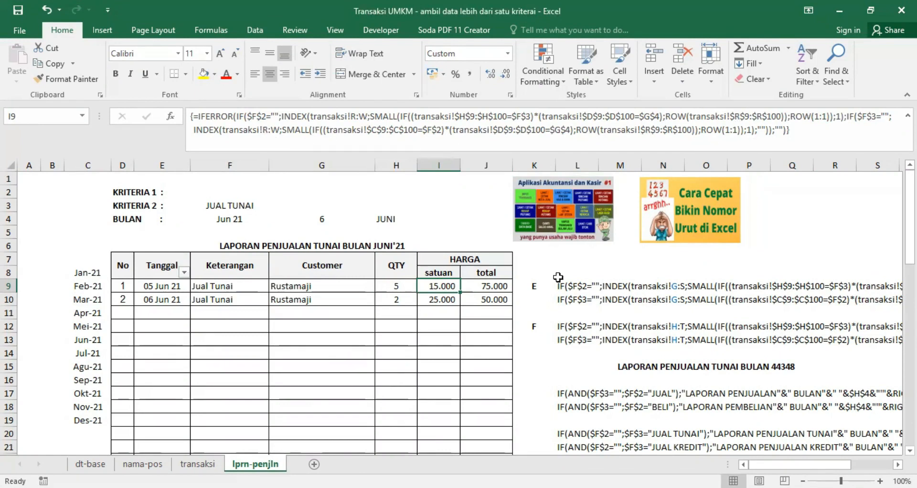
left_click(498, 286)
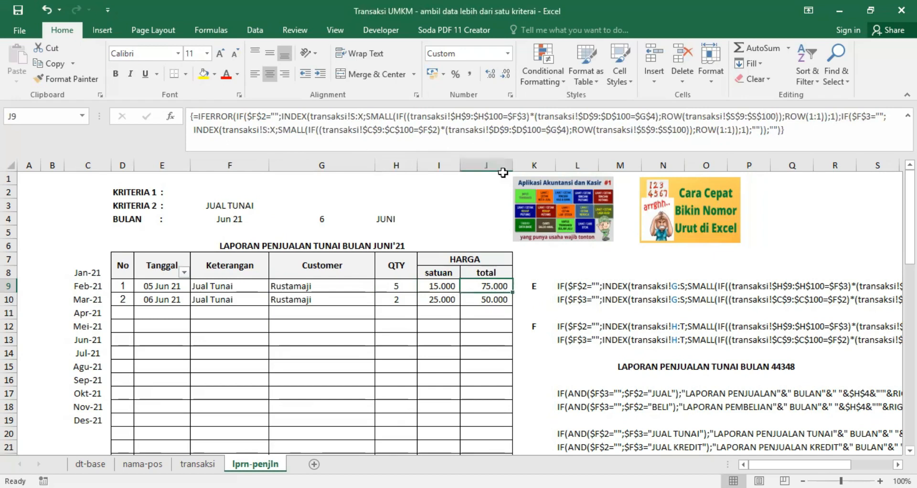
- Fill the row 9 report formulas in E9:J9 down through all rows of the report table
left_click_drag(161, 285, 478, 289)
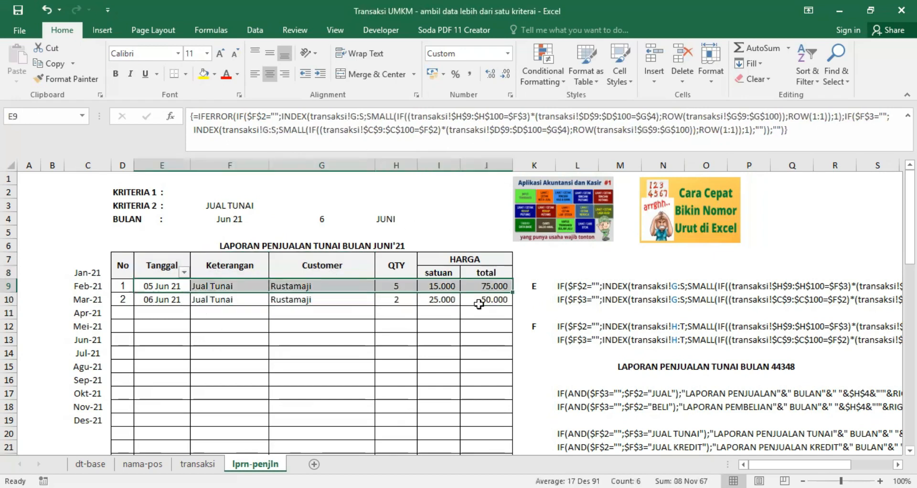
left_click(513, 294)
double_click(513, 293)
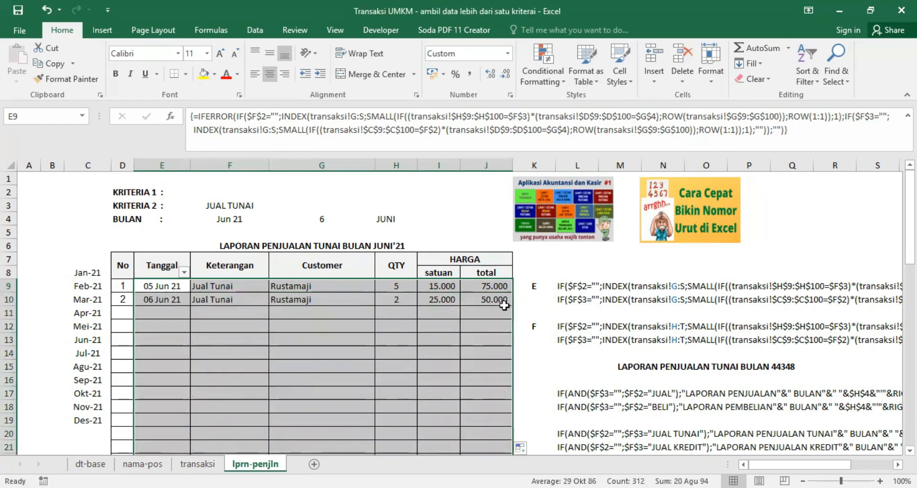
left_click_drag(160, 291, 515, 294)
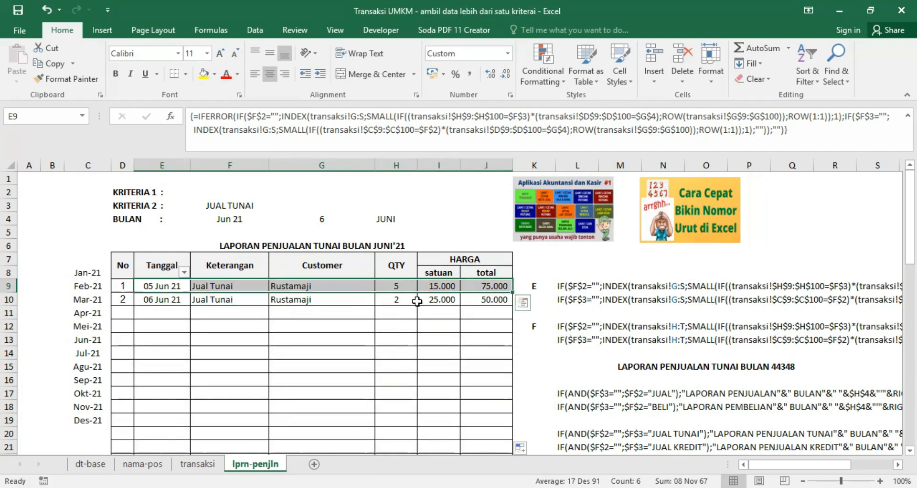
left_click(411, 369)
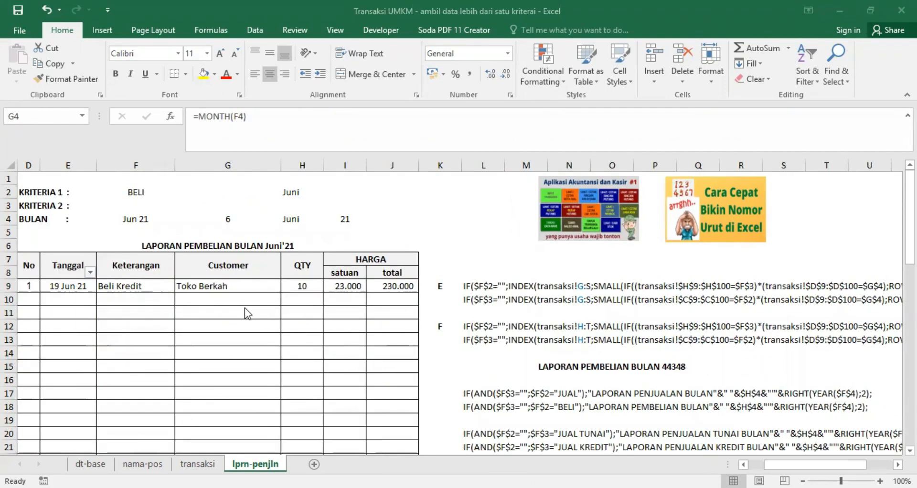
- Check the title formula in D6 and set KRITERIA 1 in F2 to JUAL
left_click(155, 246)
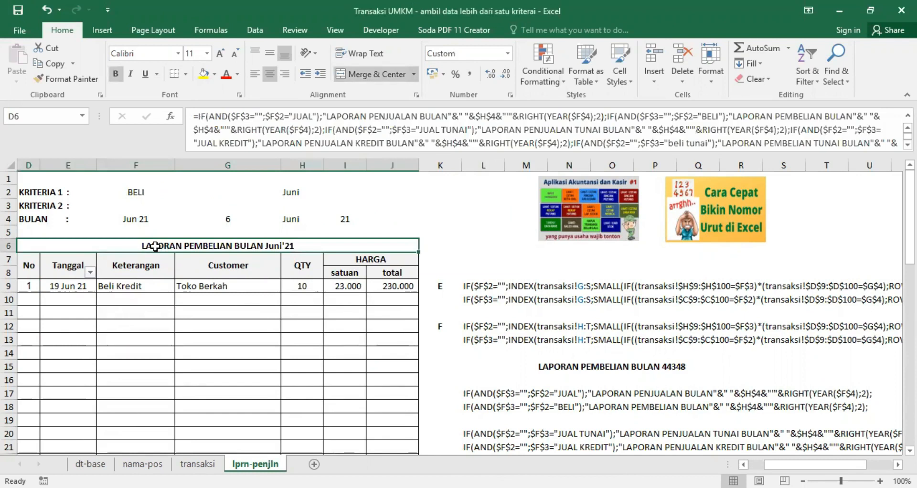
left_click(136, 191)
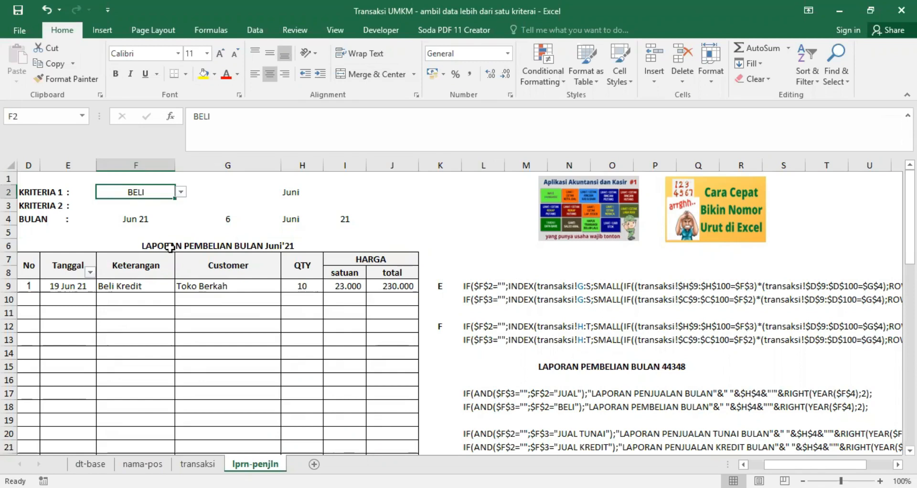
left_click(181, 192)
left_click(147, 203)
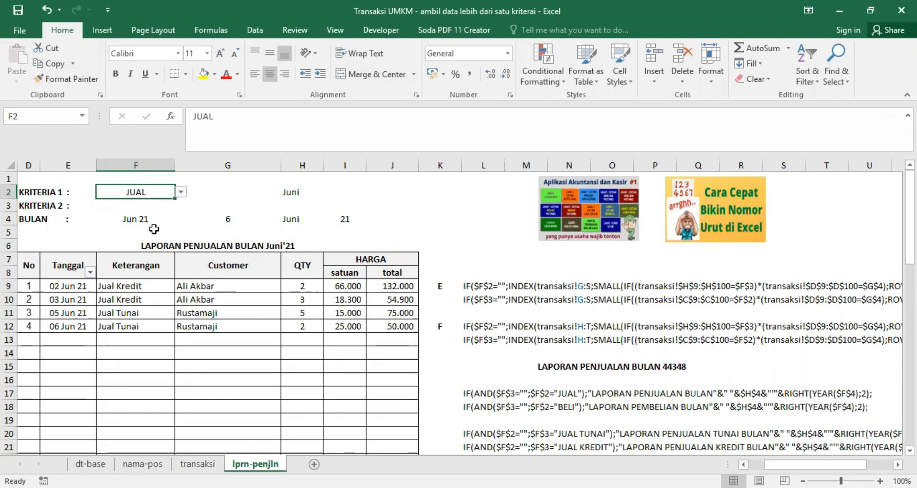
- Clear KRITERIA 1 in F2, try JUAL TUNAI as KRITERIA 2 in F3, and settle on BELI KREDIT
left_click(139, 205)
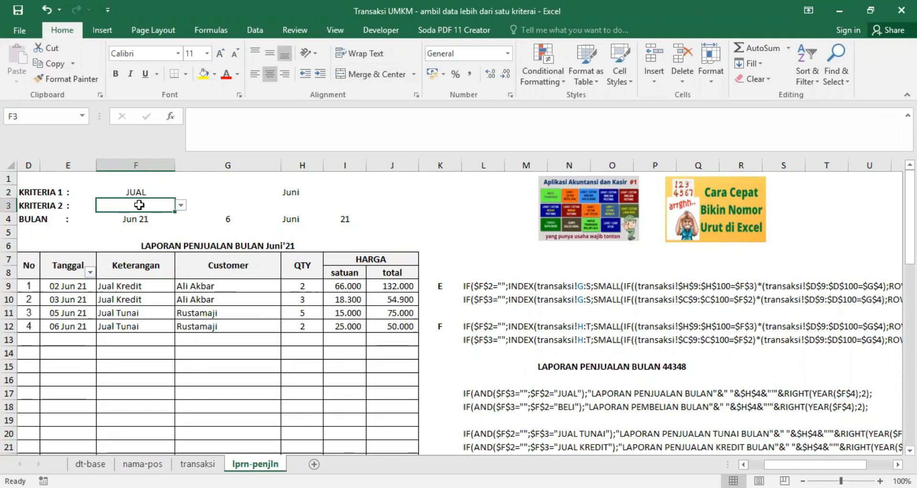
left_click(140, 193)
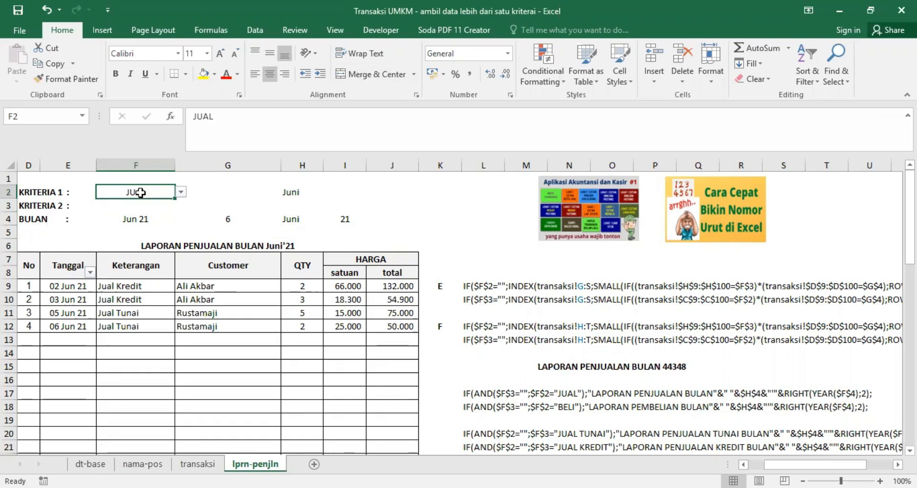
key("Delete")
left_click(137, 205)
left_click(181, 205)
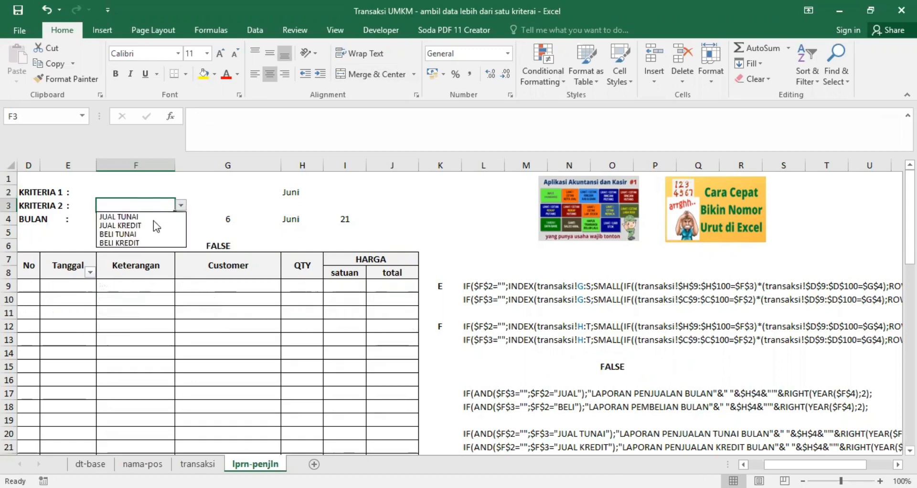
left_click(165, 216)
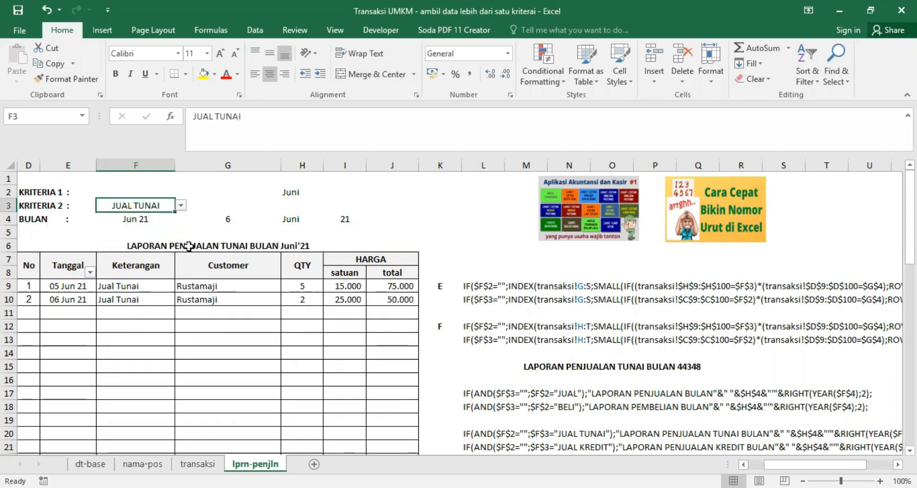
left_click(181, 205)
left_click(143, 242)
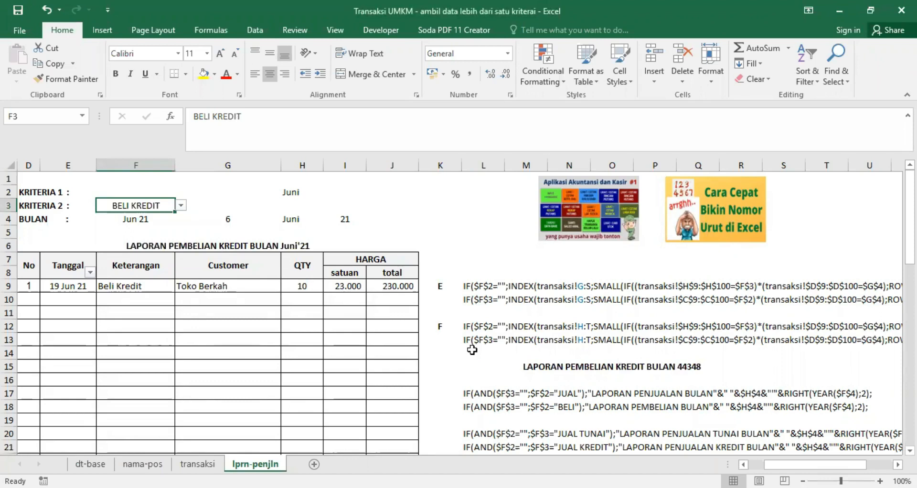
- Examine the title's IF formulas in D6 and the notes, and how the MONTH formula in G4 depends on F4
scroll(534, 352, "down", 2)
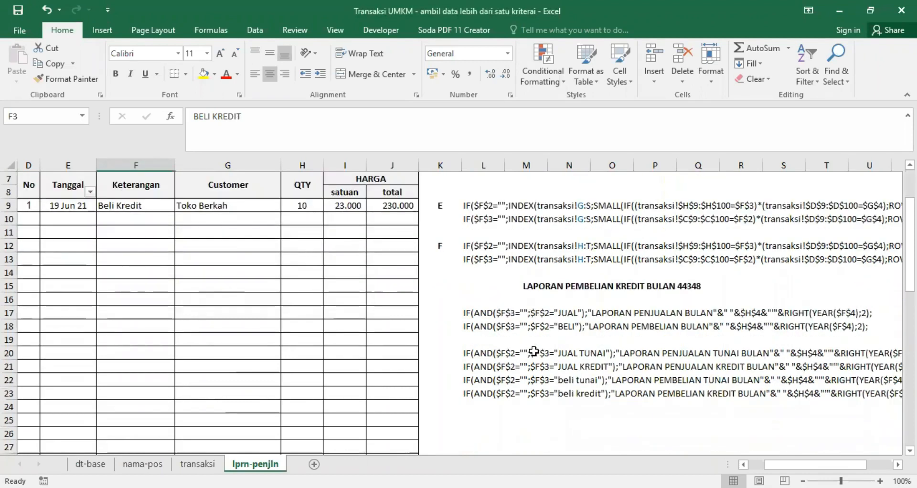
left_click(480, 316)
scroll(479, 316, "up", 2)
left_click(200, 246)
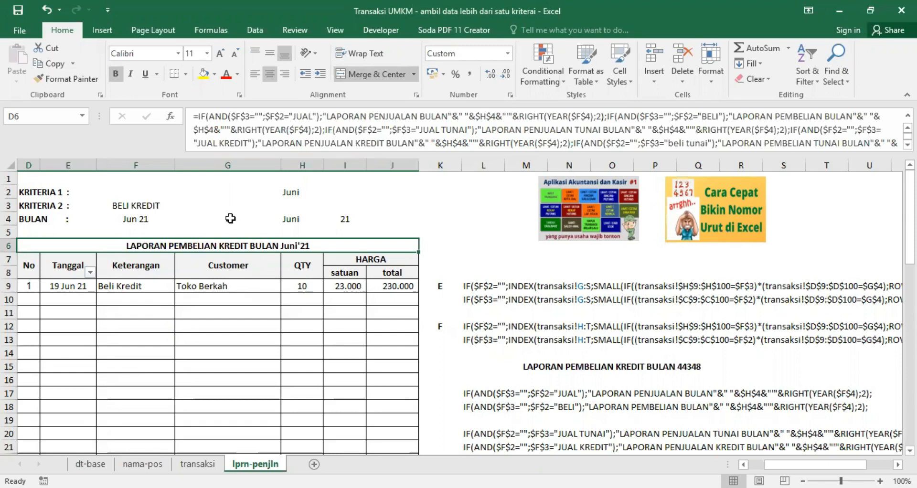
left_click(230, 218)
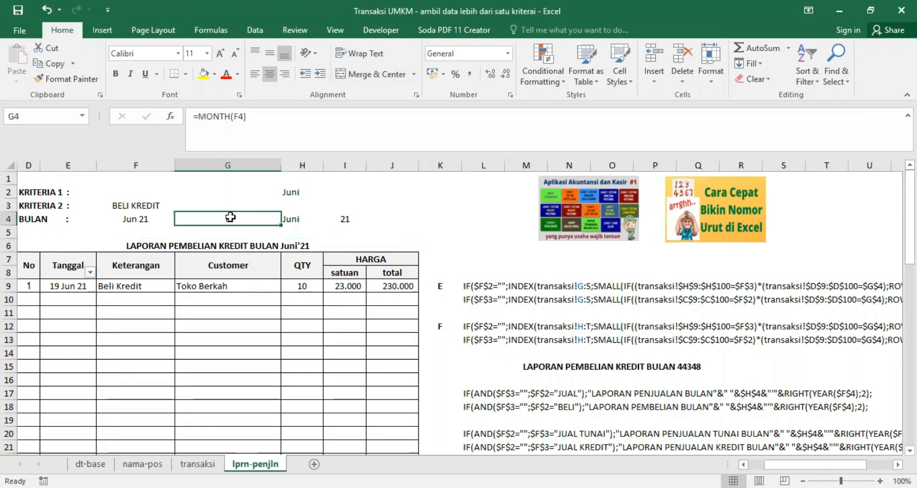
left_click(133, 217)
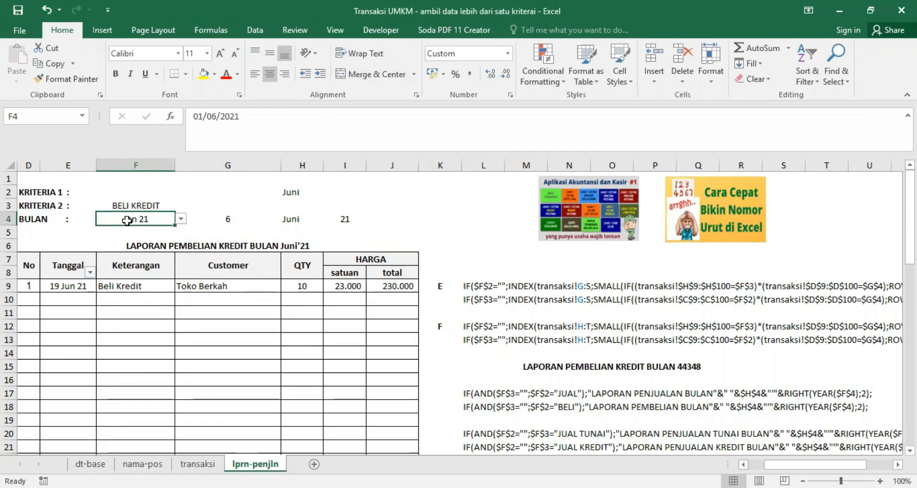
left_click(227, 219)
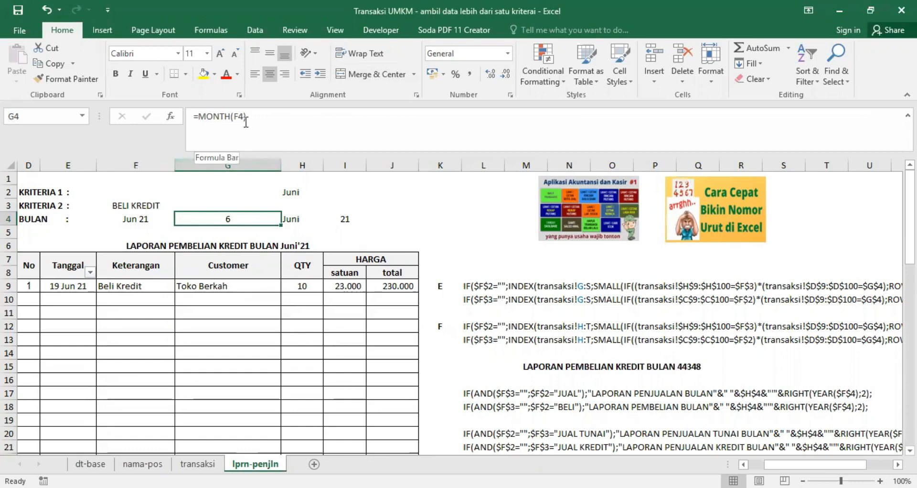
left_click(137, 219)
left_click(233, 220)
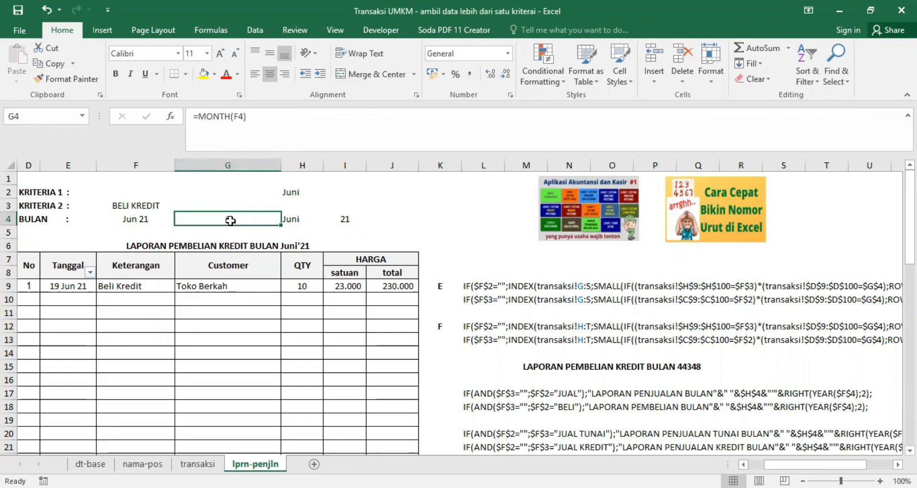
- Switch the month in F4 to Jul-21 and back to Jun-21, reviewing the formulas in G4 and D6
left_click(144, 219)
left_click(181, 219)
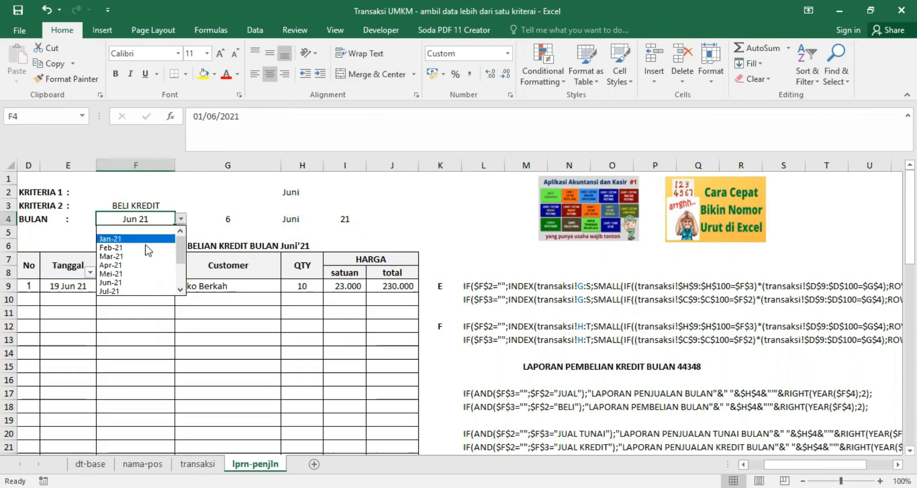
left_click(125, 290)
left_click(181, 219)
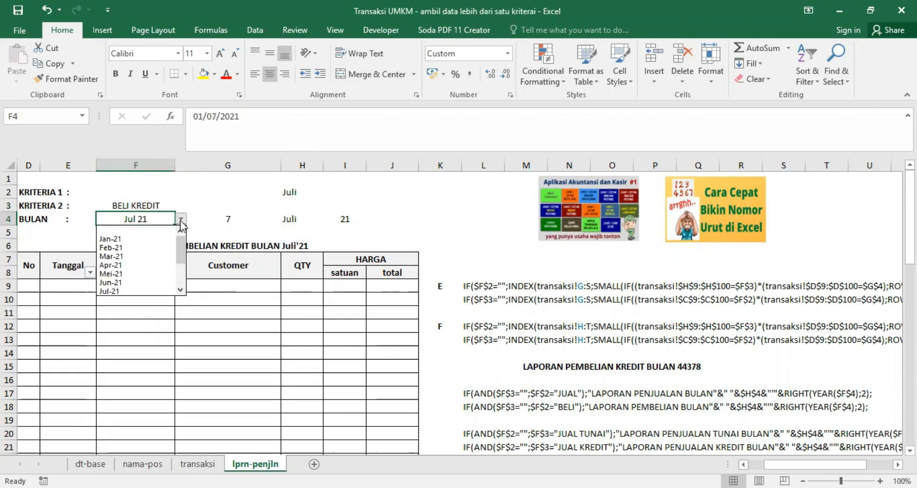
left_click(138, 288)
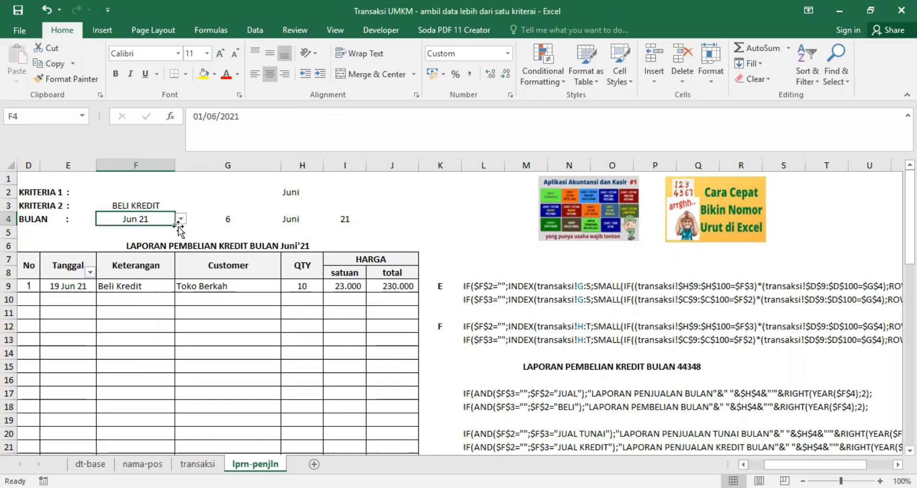
left_click(229, 217)
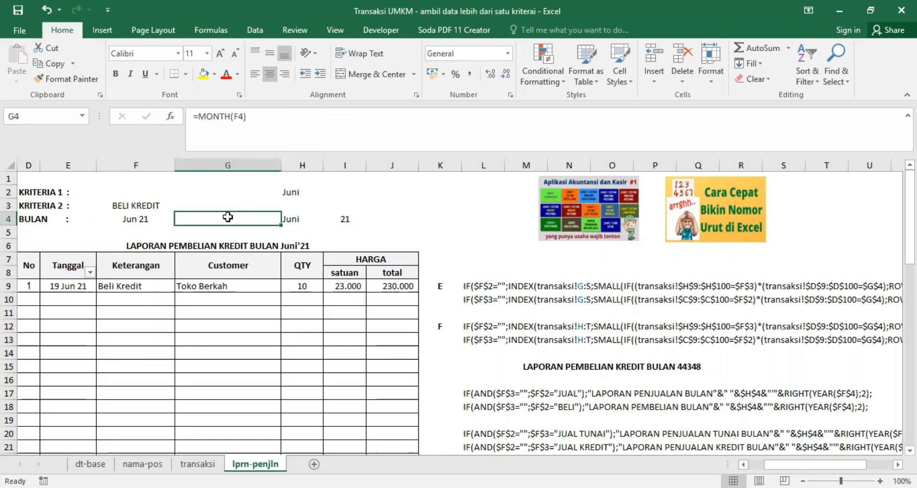
left_click(214, 245)
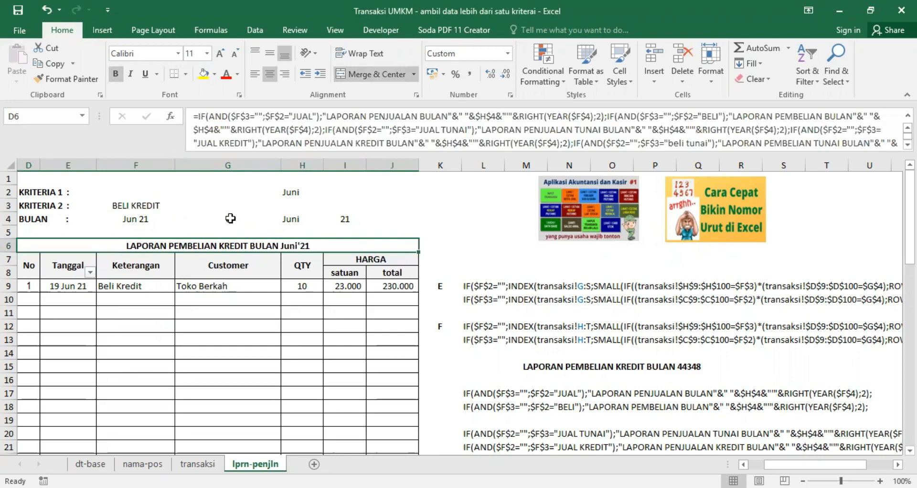
left_click(231, 218)
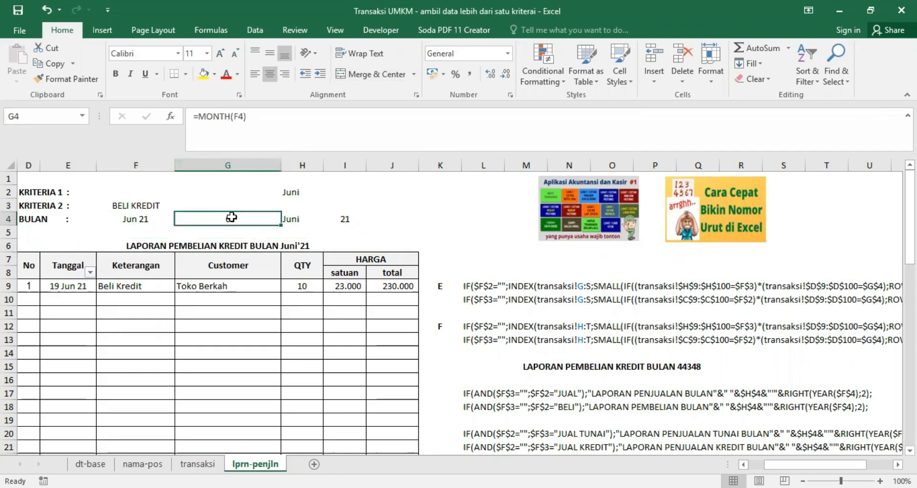
- Try the "mmm" month format in H4's TEXT formula and restore it to "mmmm"
left_click(292, 218)
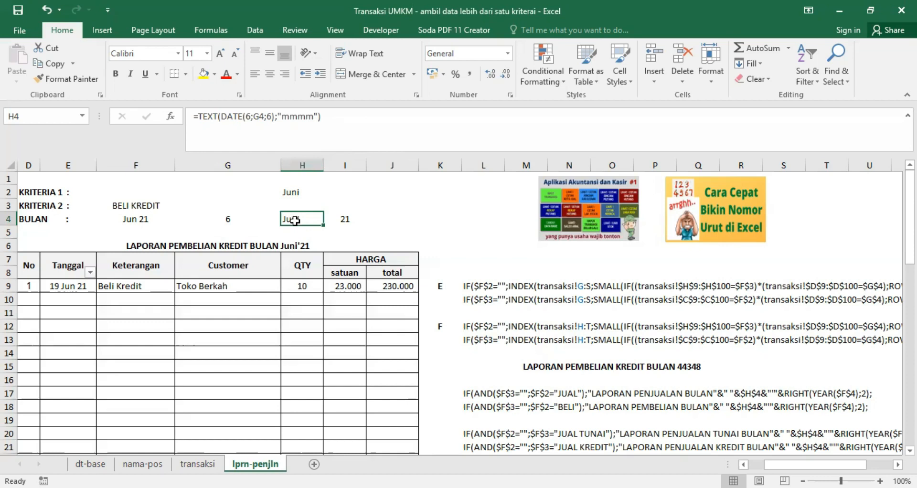
left_click(295, 122)
key("BackSpace")
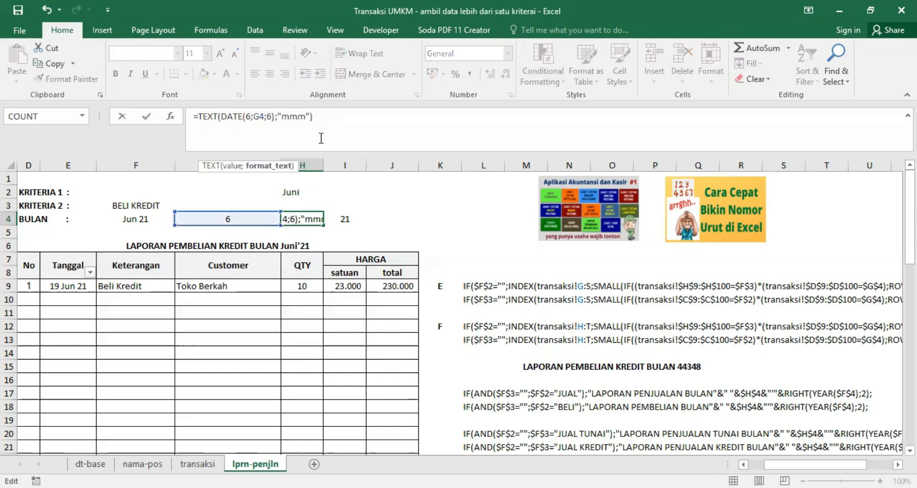
key("Return")
key("Up")
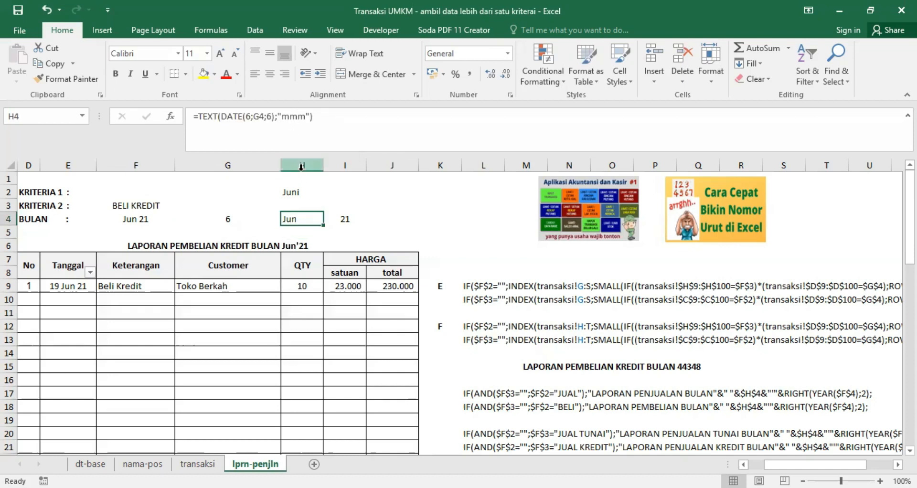
left_click(289, 117)
type("m")
key("Return")
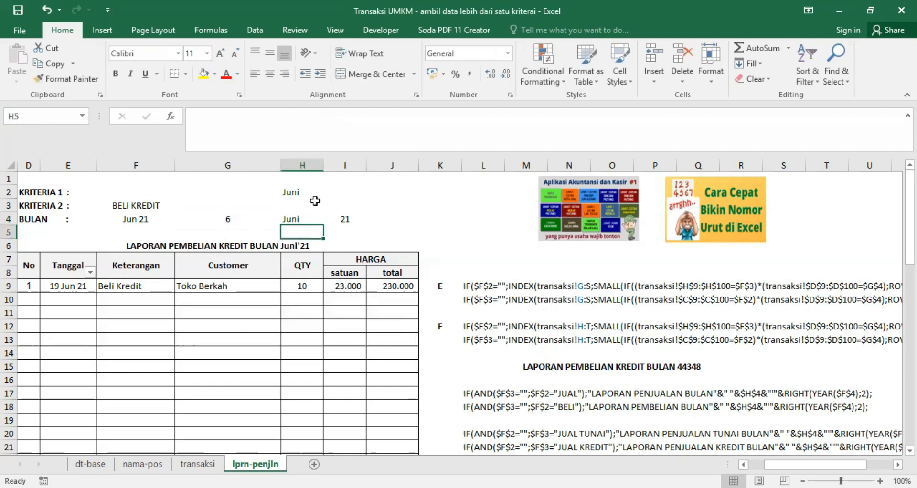
- Wrap H4's month-name formula in UPPER so it reads =UPPER(TEXT(DATE(6;G4;6);"mmmm")), and recheck it against the month cell F4
left_click(293, 220)
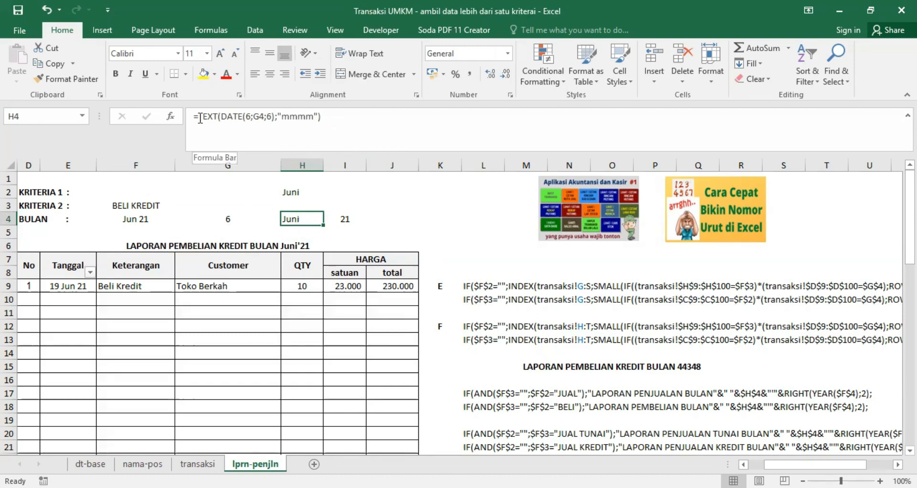
left_click(200, 118)
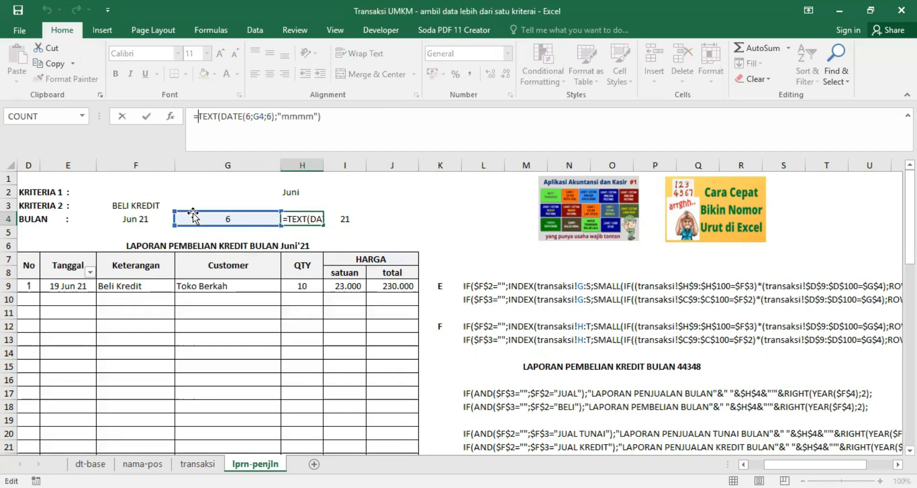
type("UPPER")
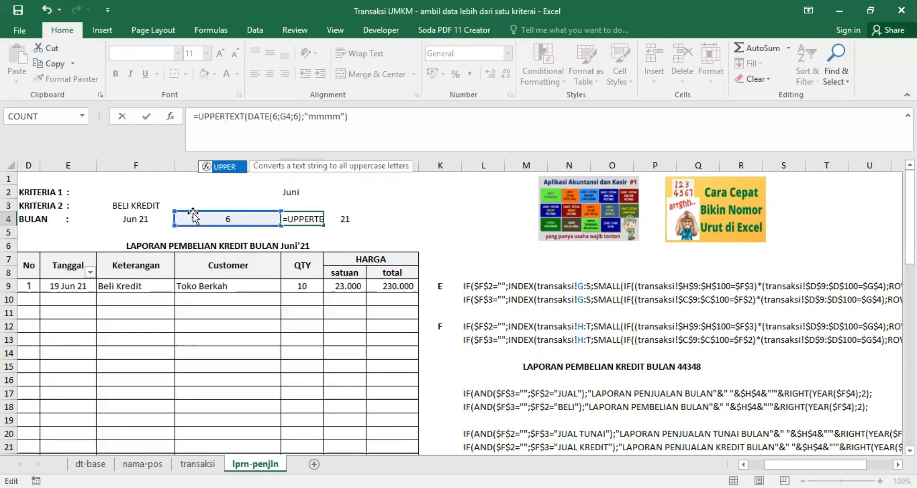
type("(")
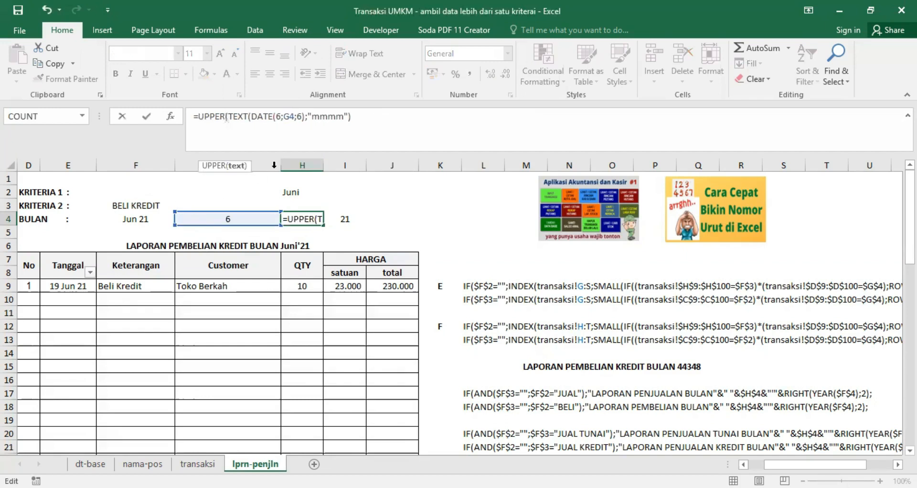
left_click(364, 119)
key("Return")
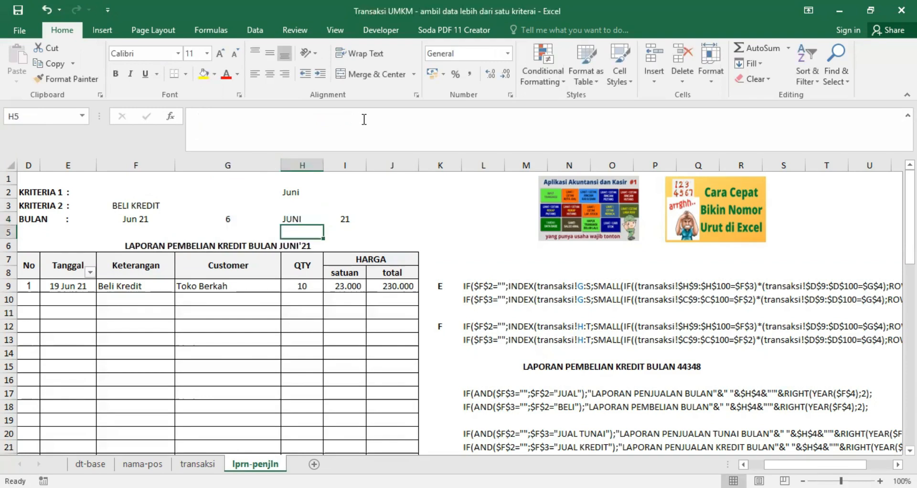
left_click(296, 218)
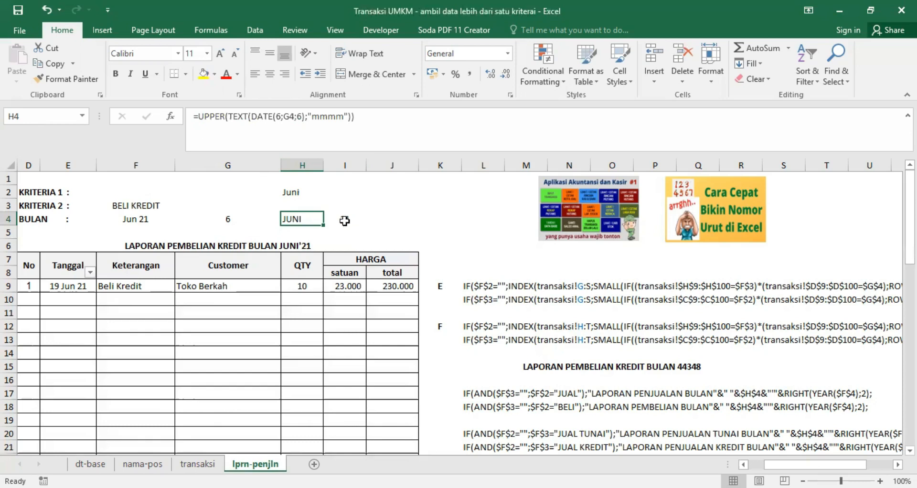
left_click(143, 219)
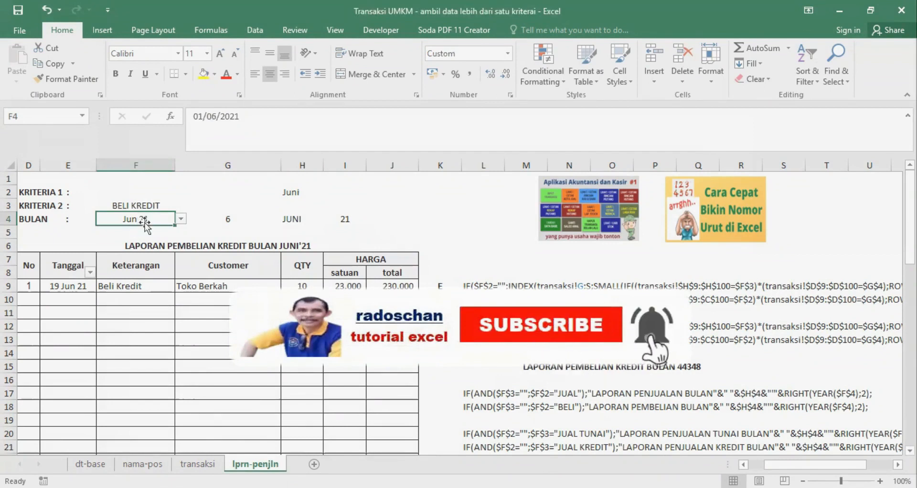
- Review the two-digit year formula in I4, the month formulas in H4, H2 and G4, and the title formula note in L17
left_click(347, 220)
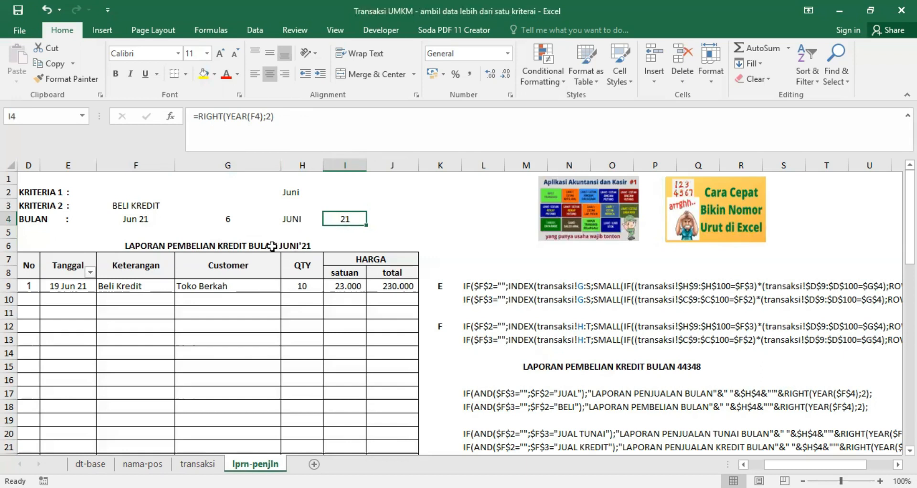
left_click(290, 219)
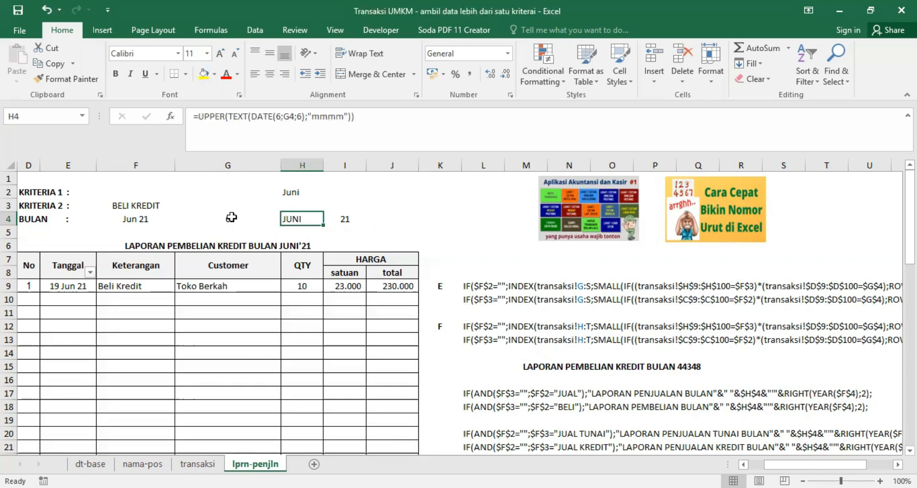
left_click(293, 192)
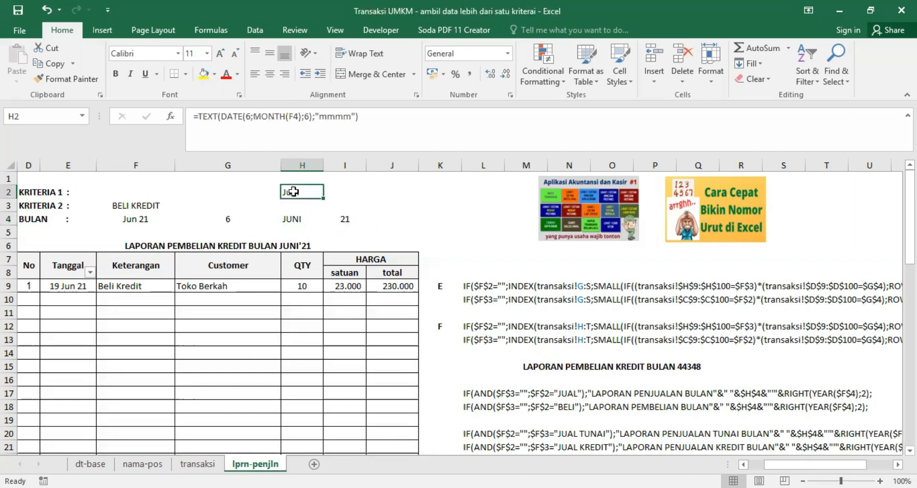
left_click(289, 219)
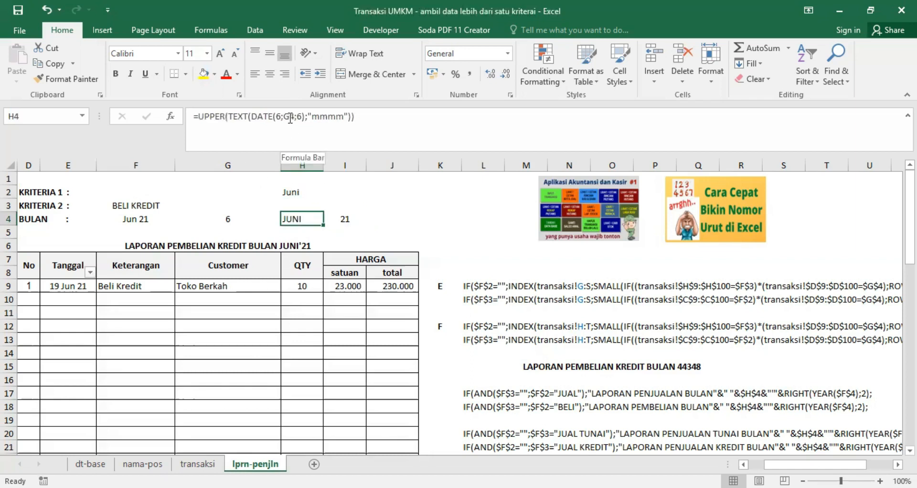
left_click(228, 218)
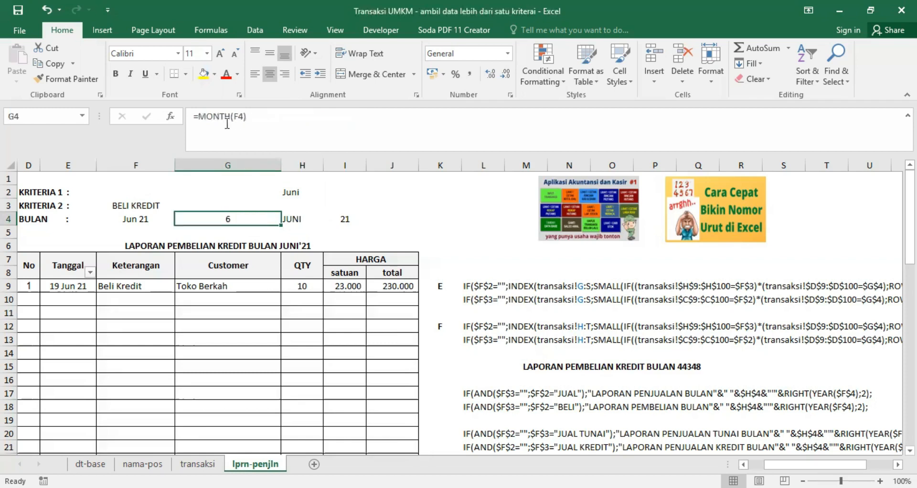
left_click(288, 195)
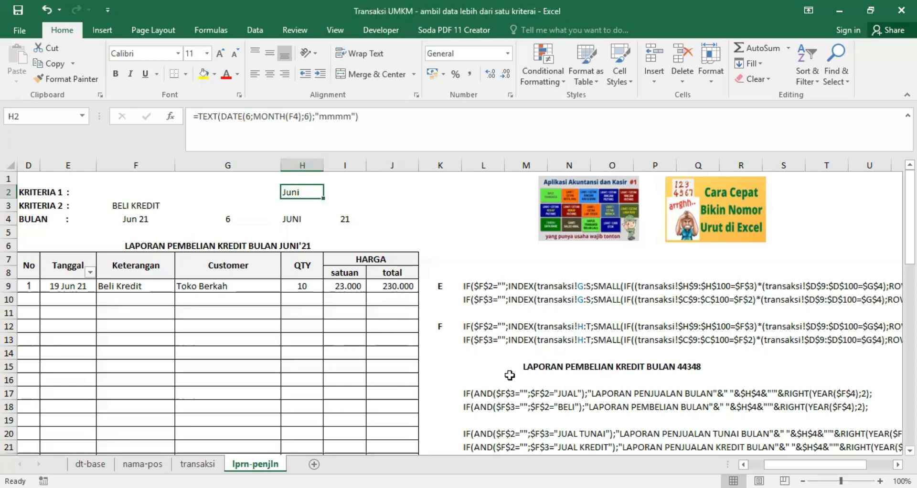
left_click(475, 394)
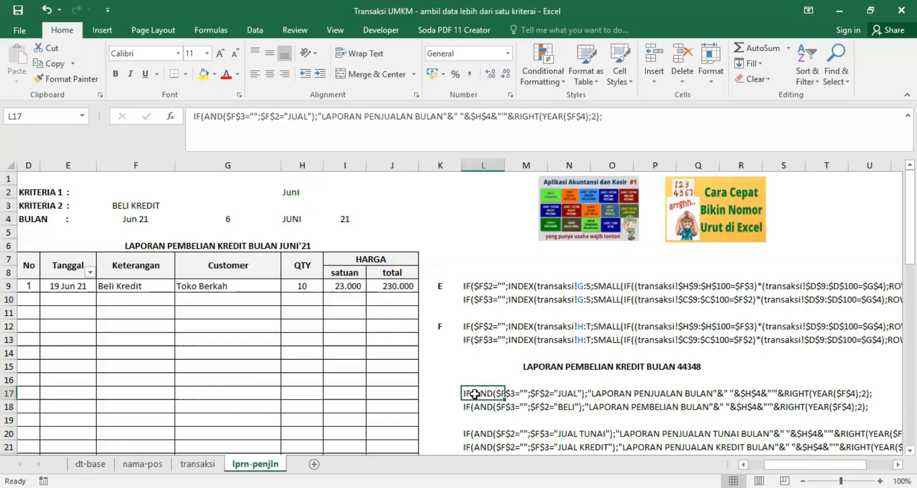
- Clear criterion 2 in F3 and set criterion 1 in F2 to JUAL
left_click(135, 204)
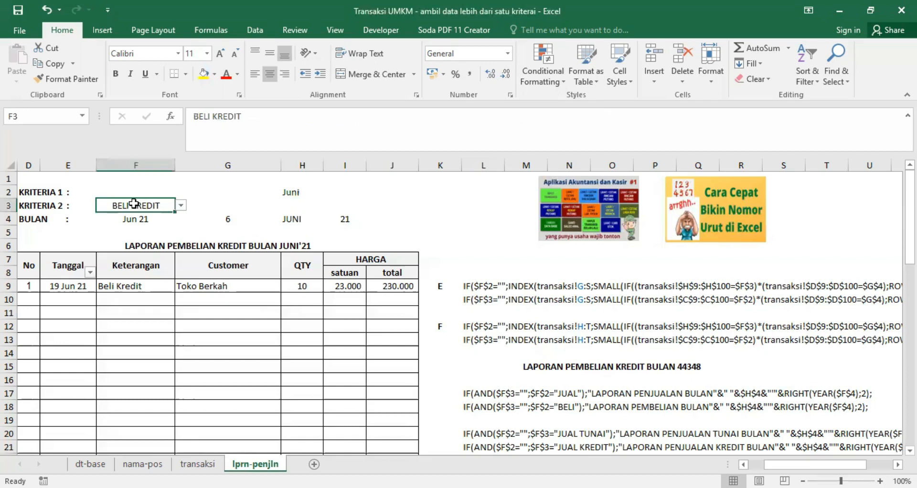
key("Delete")
left_click(136, 191)
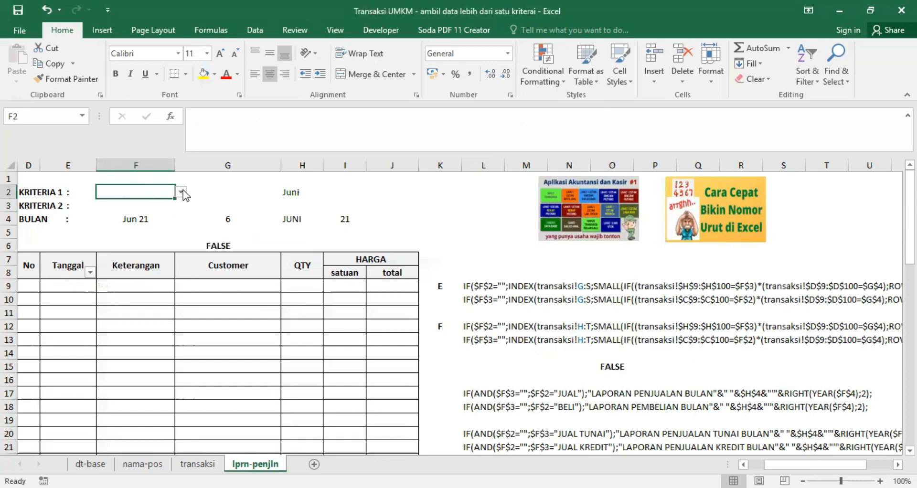
left_click(182, 191)
left_click(141, 204)
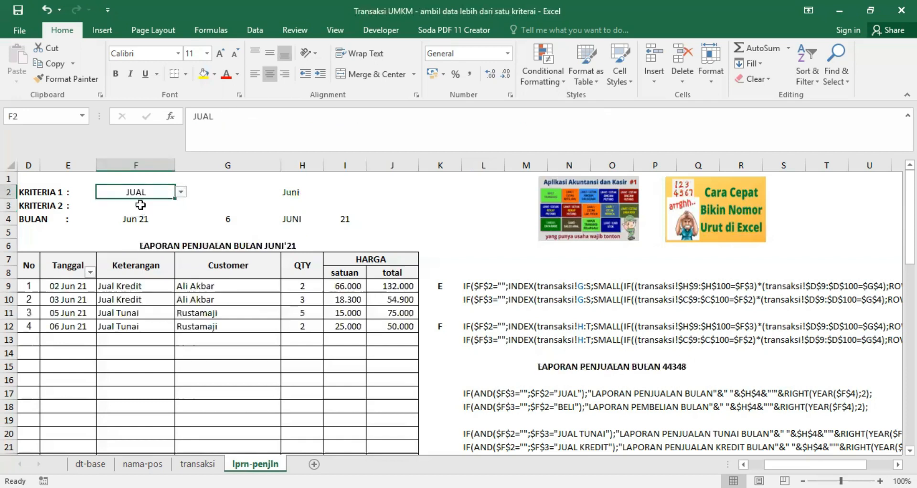
- Examine the title formula notes for JUAL and BELI in L17 and L18 against the report's title and helper cells in row 4
scroll(648, 388, "down", 1)
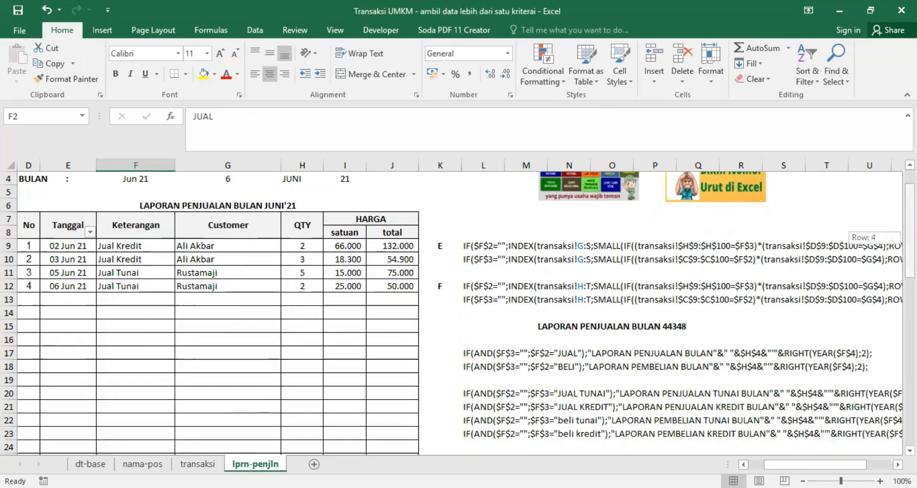
scroll(645, 345, "up", 1)
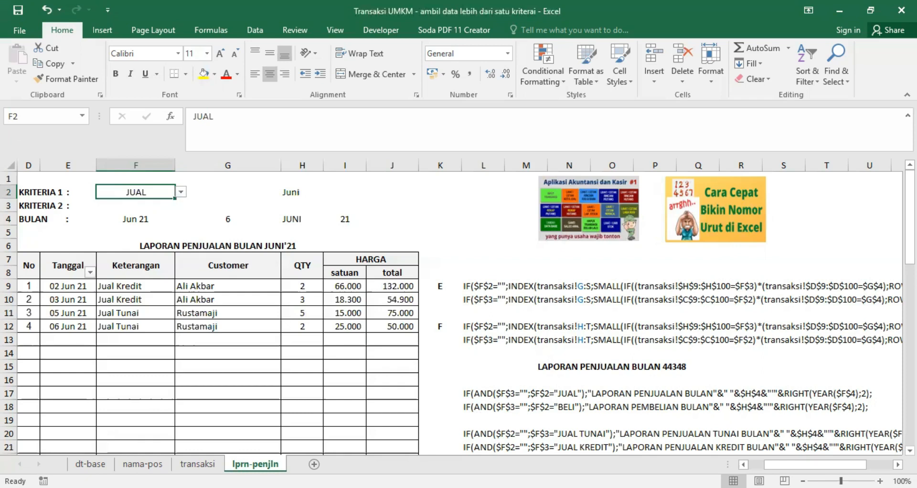
scroll(457, 306, "up", 1)
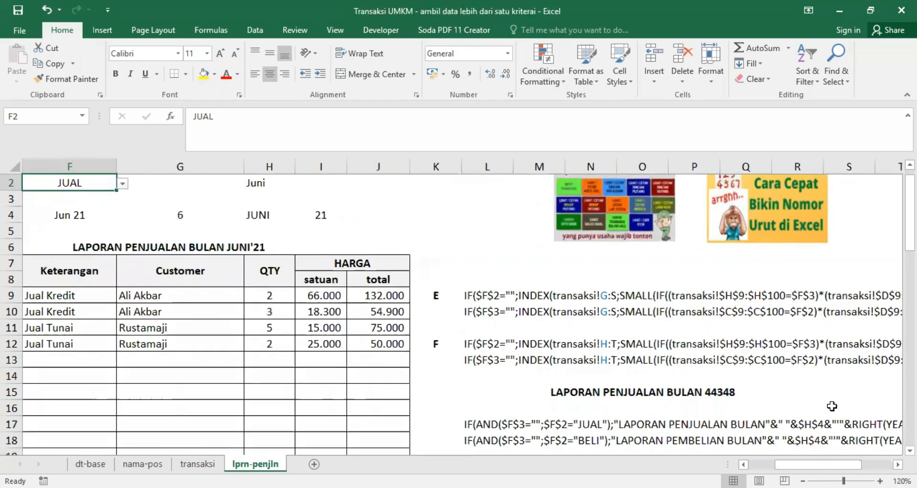
scroll(822, 414, "down", 3)
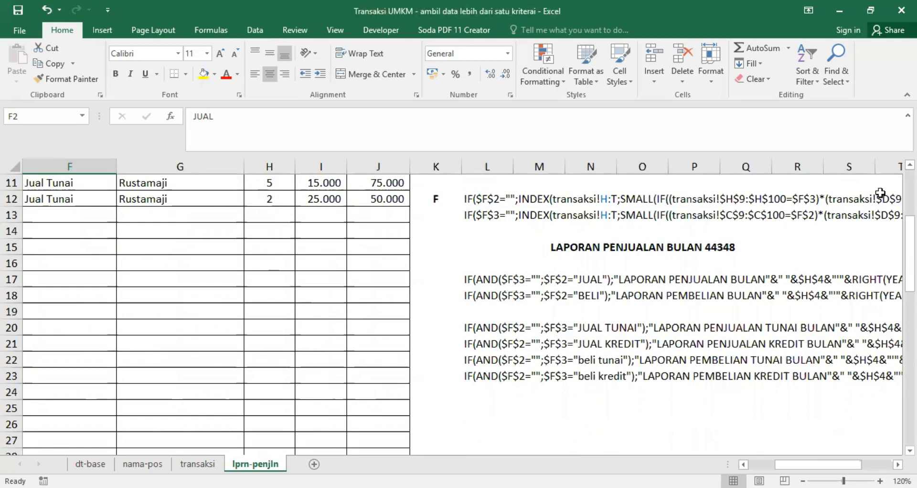
left_click_drag(910, 233, 911, 209)
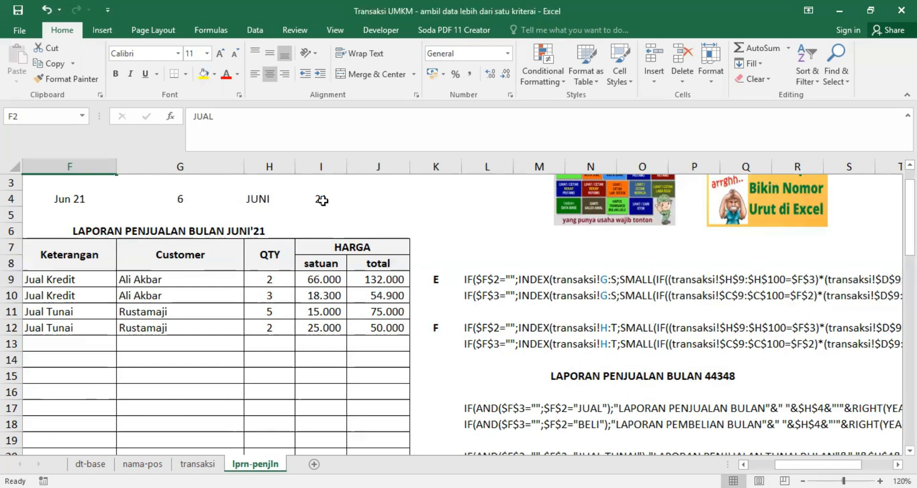
left_click_drag(793, 461, 808, 463)
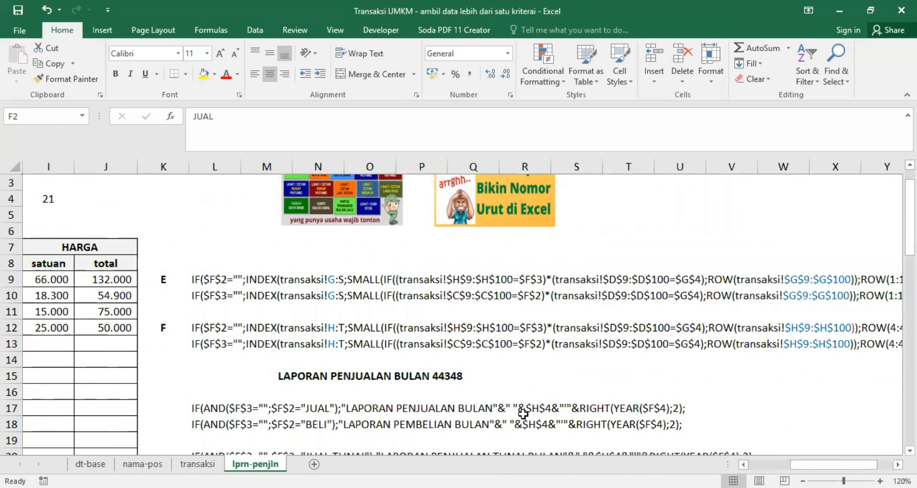
left_click_drag(812, 465, 801, 464)
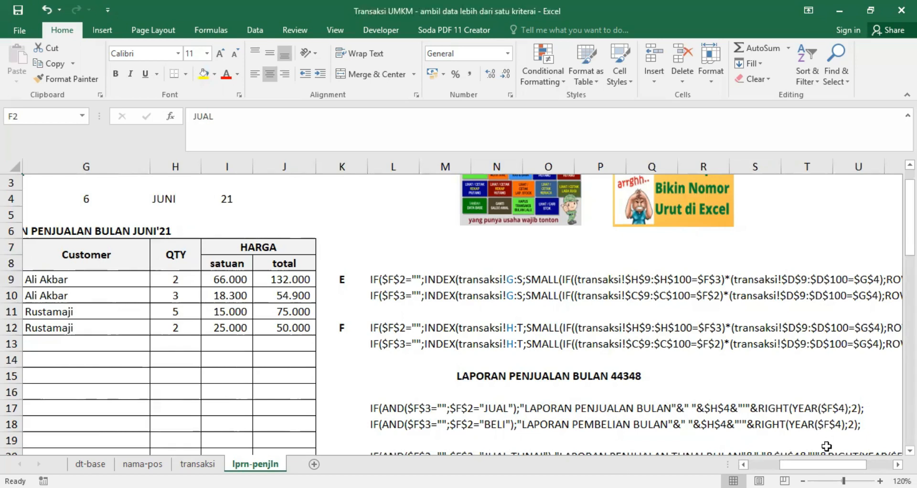
scroll(607, 363, "left", 3)
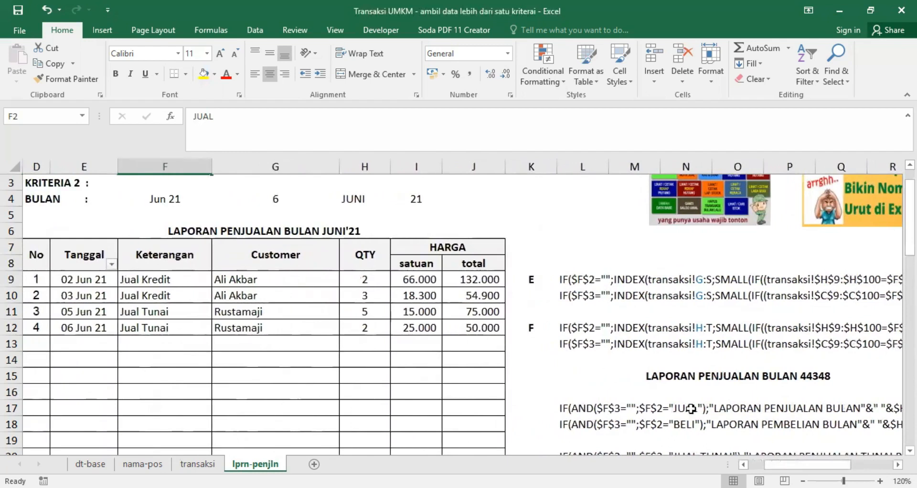
scroll(812, 465, "right", 5)
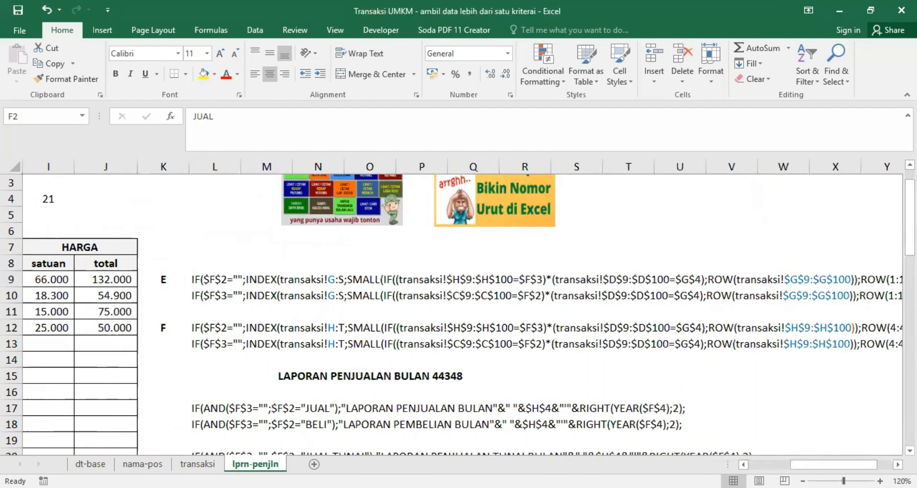
left_click_drag(809, 464, 799, 465)
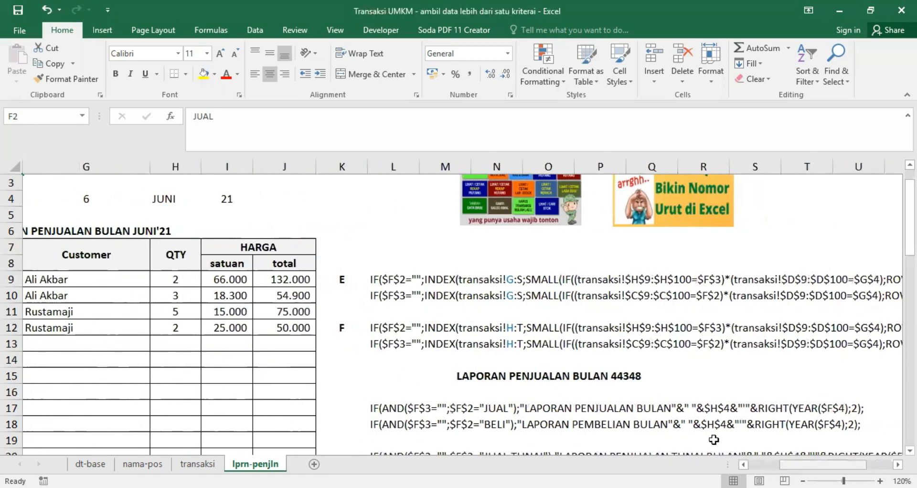
scroll(409, 368, "down", 1)
scroll(406, 370, "up", 1)
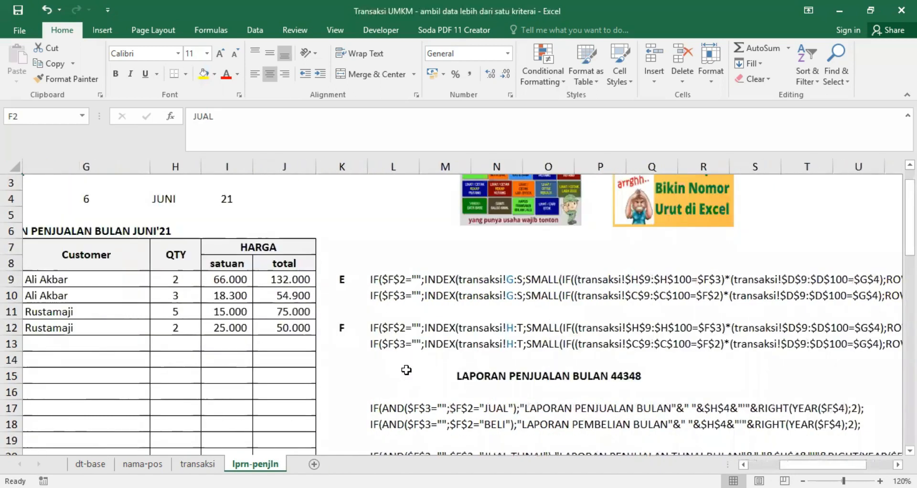
- Examine the title formula notes in L20:L23 for the JUAL TUNAI, JUAL KREDIT, beli tunai and beli kredit cases through their closing brackets
scroll(570, 358, "down", 1)
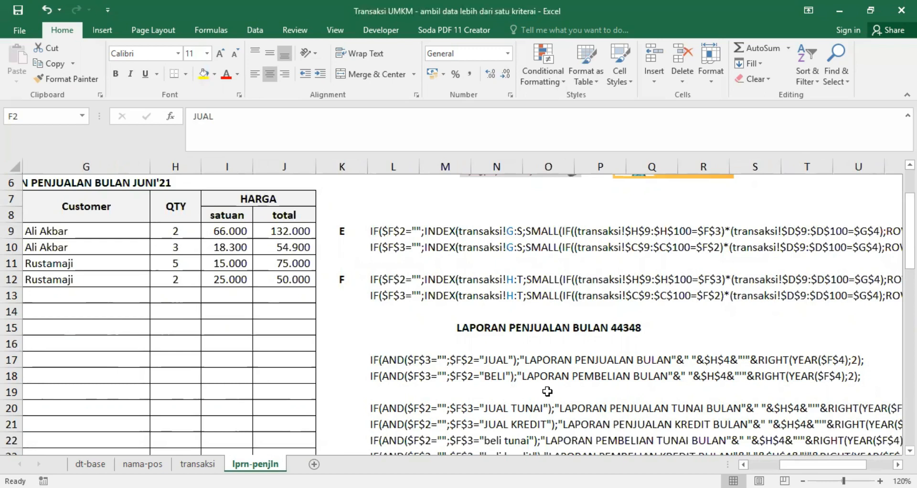
scroll(551, 392, "down", 1)
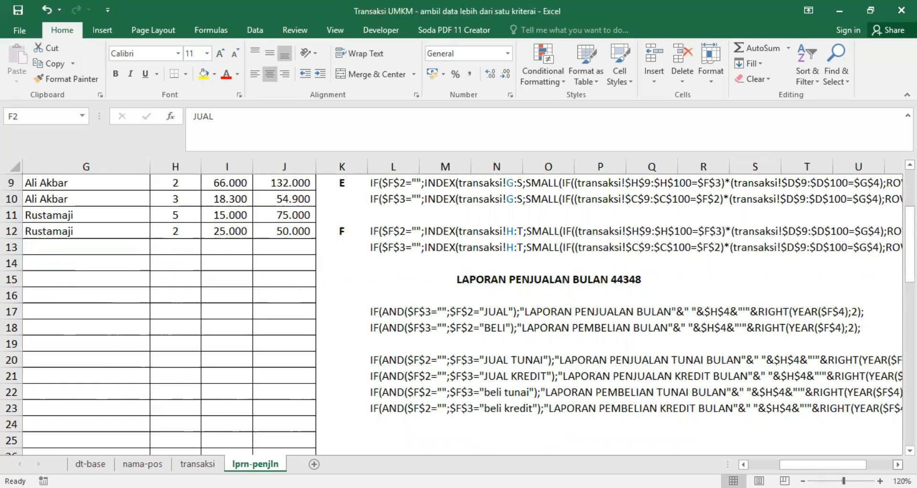
left_click(898, 465)
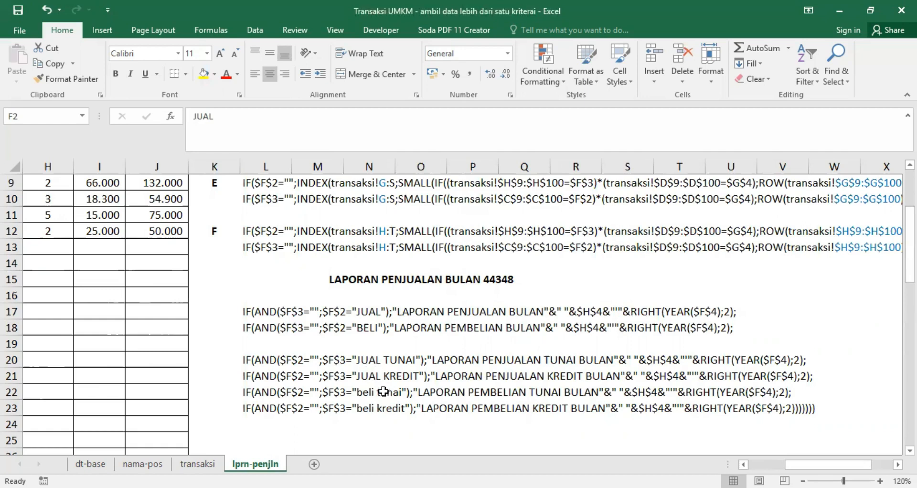
mouse_move(812, 465)
left_mouse_down()
mouse_move(796, 465)
mouse_move(818, 465)
left_mouse_up()
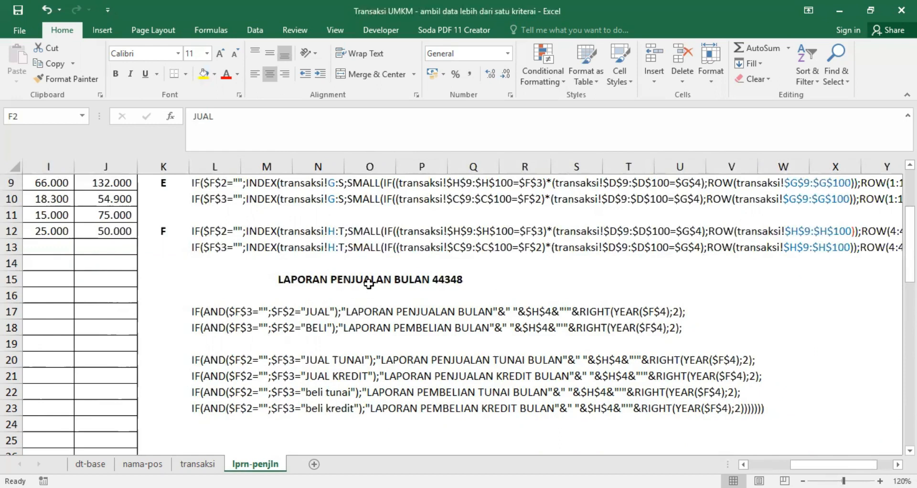
- Inspect the older title formula in L15 and compare it with the finished report title in row 6
left_click(341, 279)
left_click_drag(809, 464, 777, 464)
scroll(428, 386, "up", 3)
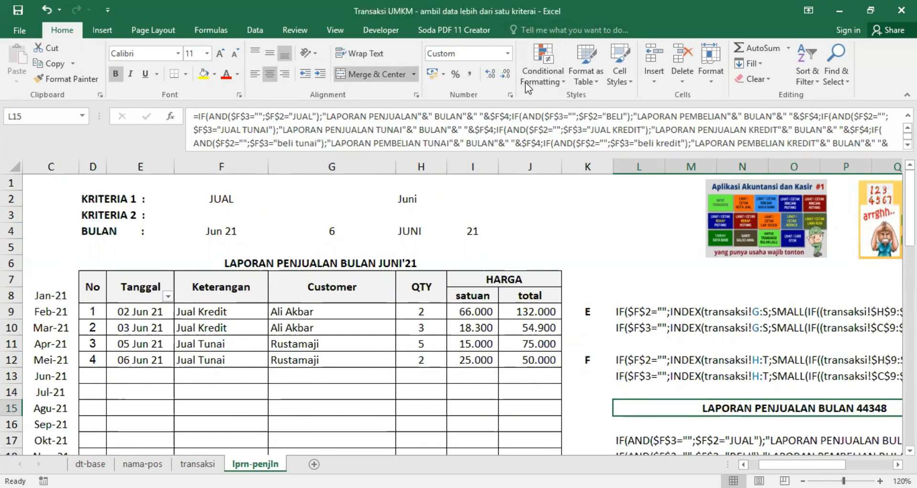
key("alt+Tab")
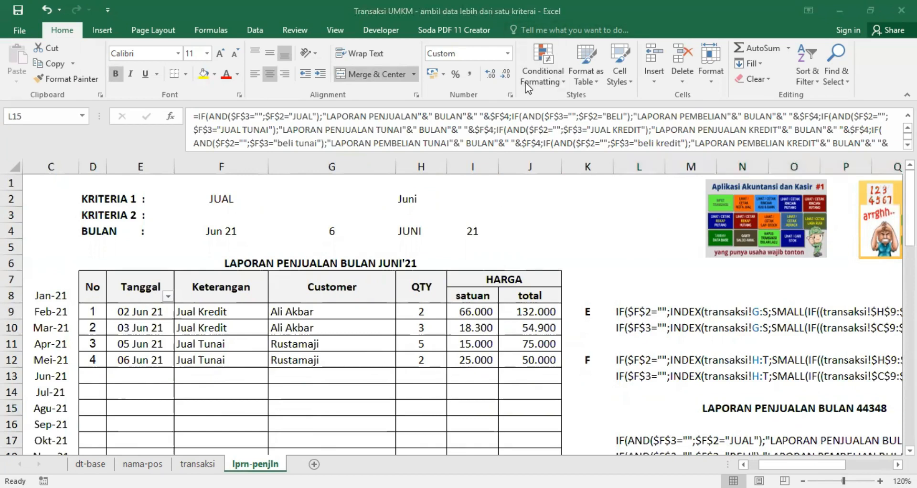